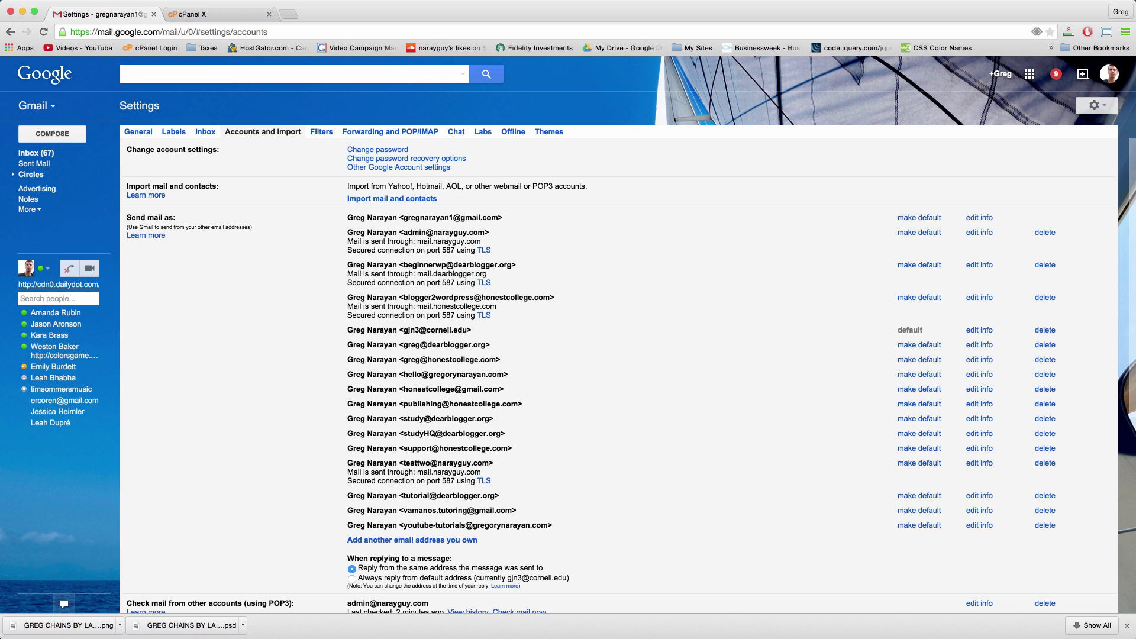
Step: Bring up the HostGator cPanel X home page with its Mail tools
click(232, 18)
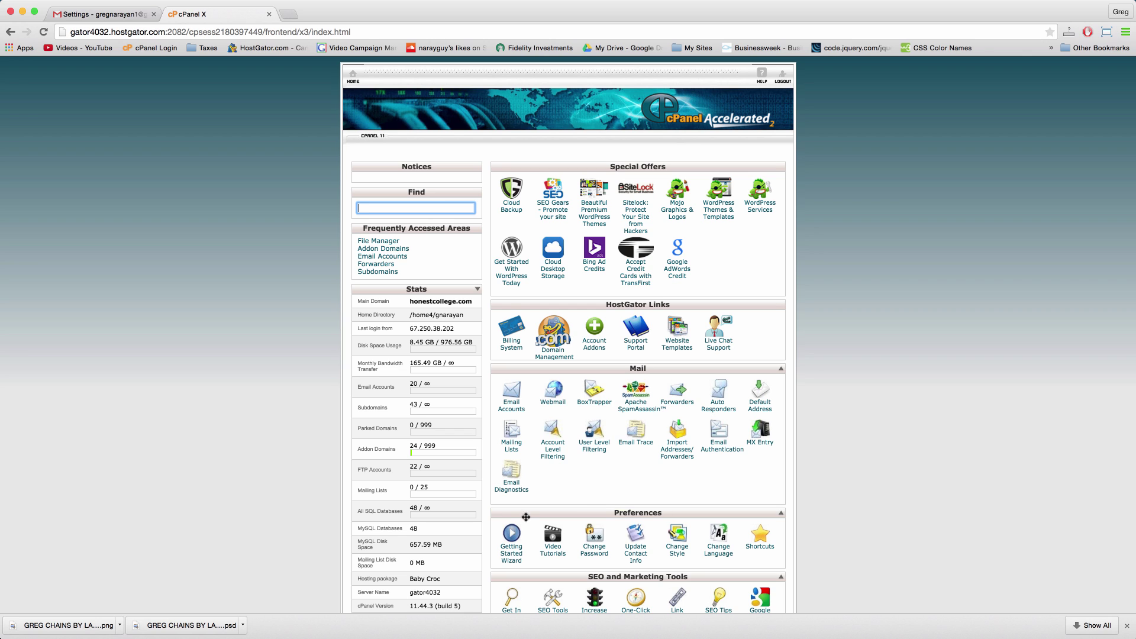
click(98, 16)
click(225, 16)
Step: Open Email Accounts and choose honestcollege.com as the domain for the new mailbox
click(512, 407)
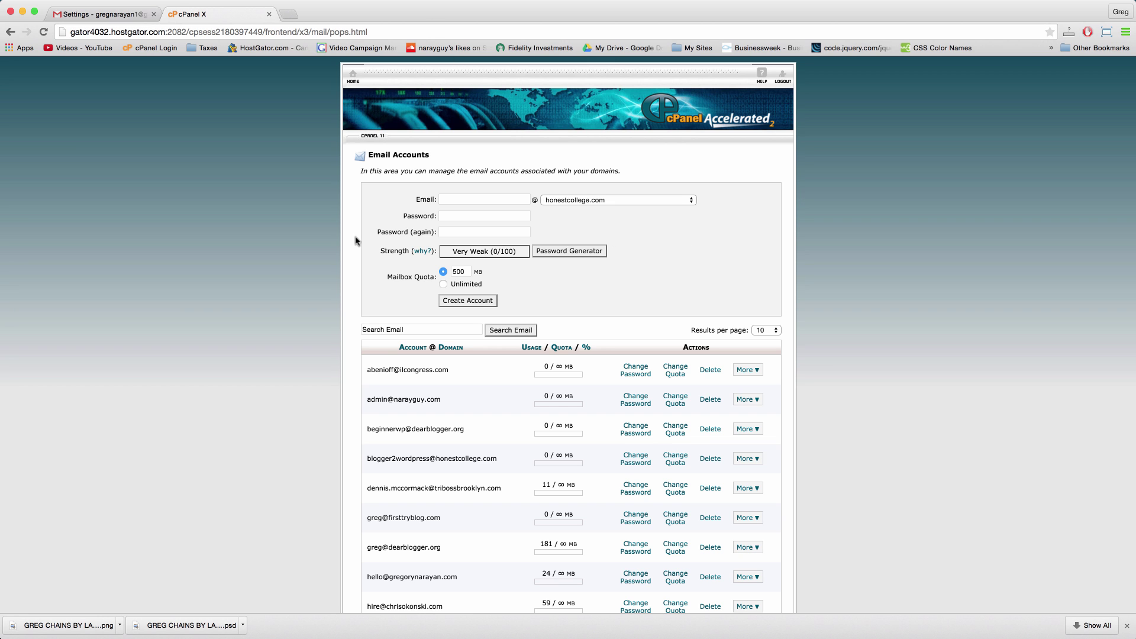
click(352, 84)
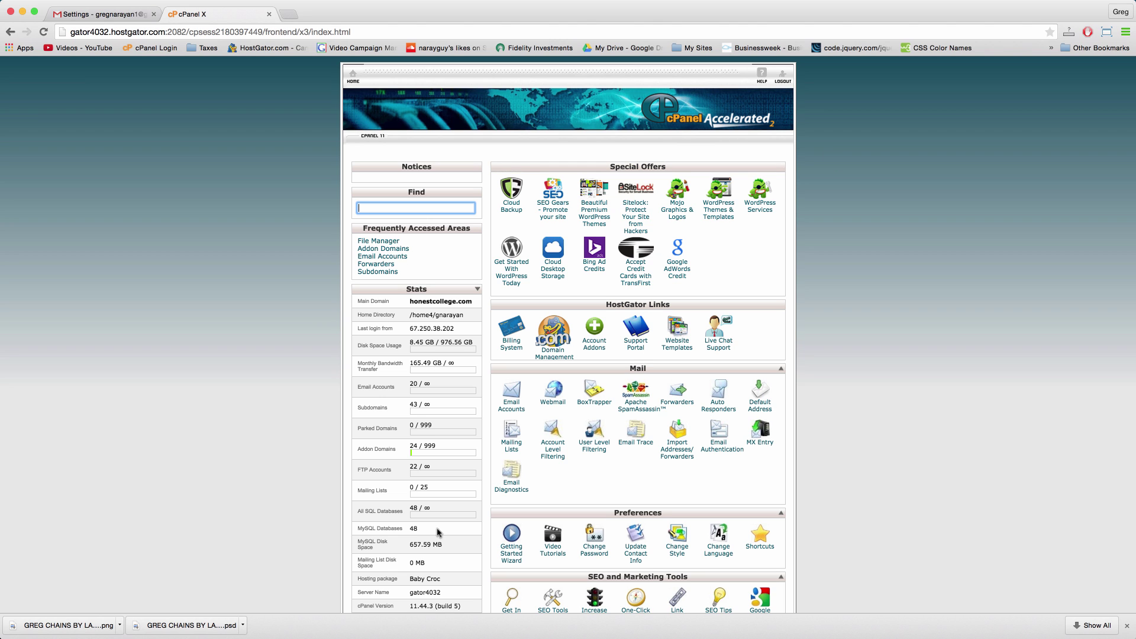
click(506, 407)
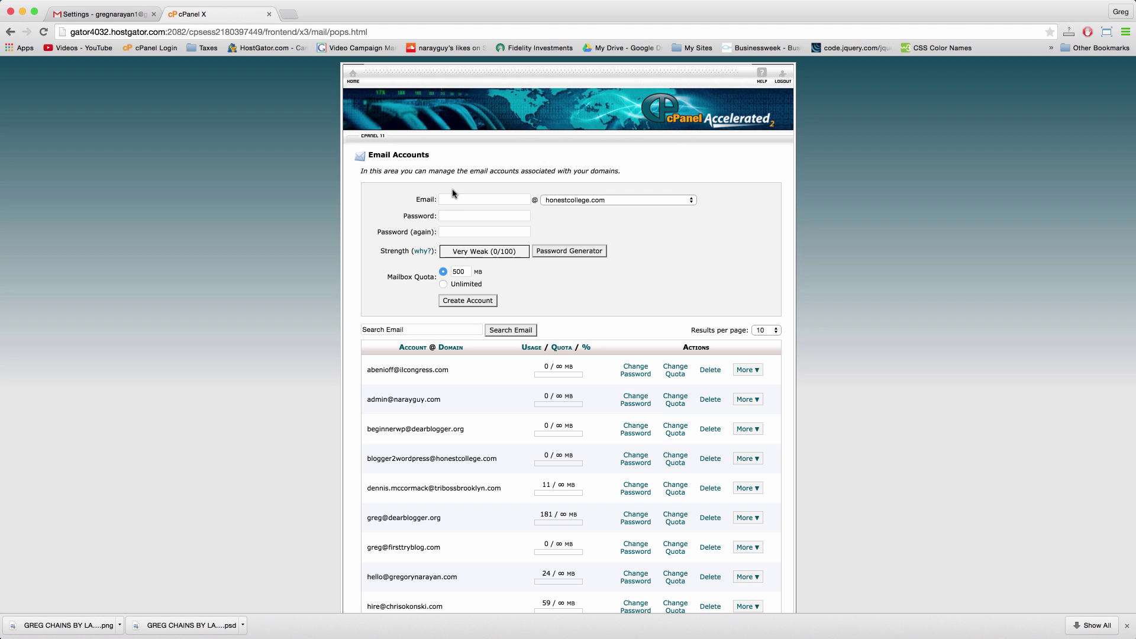
click(462, 200)
click(604, 201)
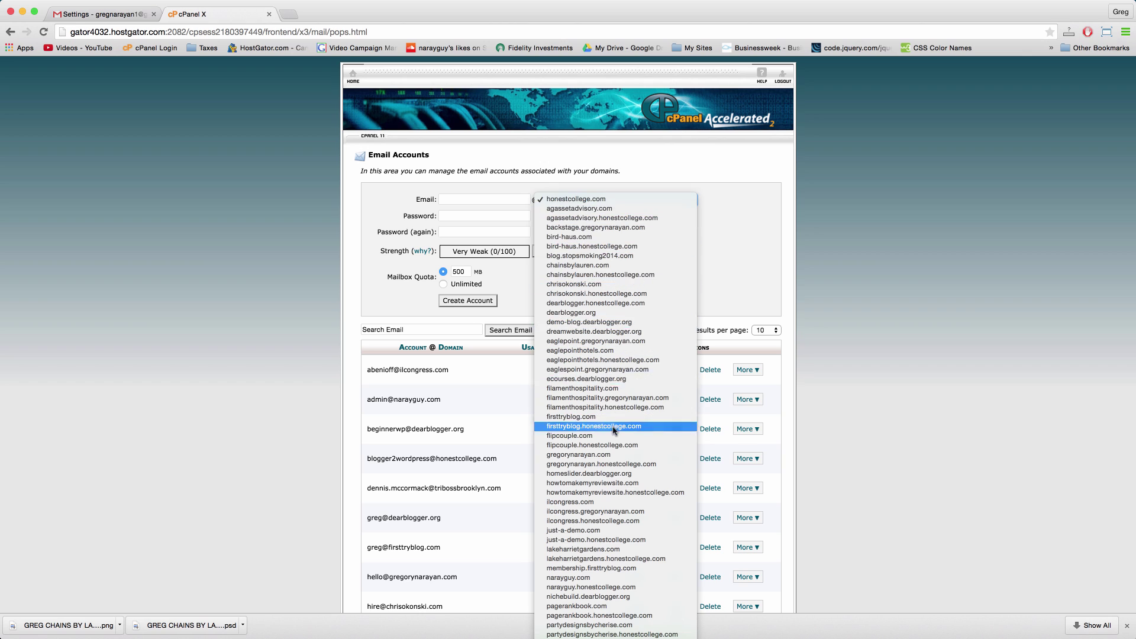
click(598, 202)
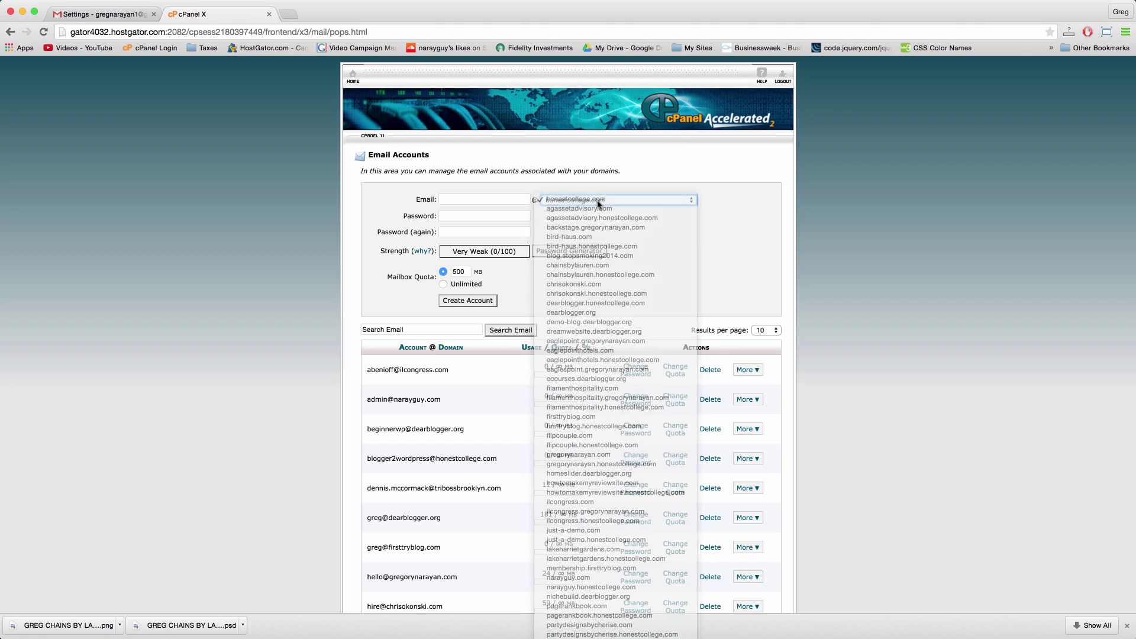
click(499, 200)
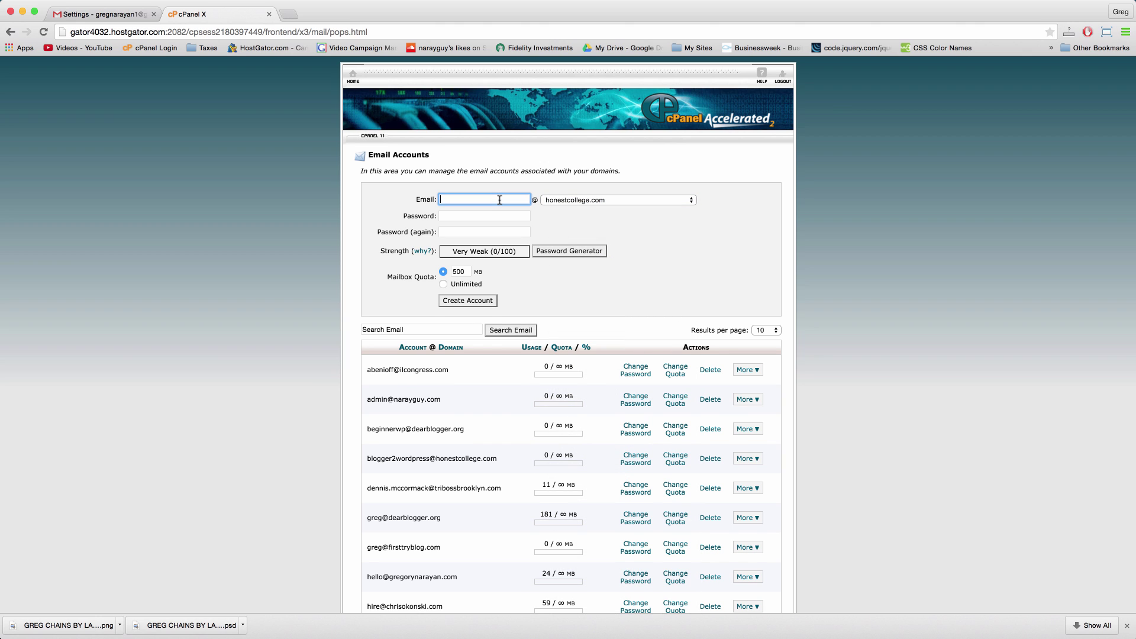
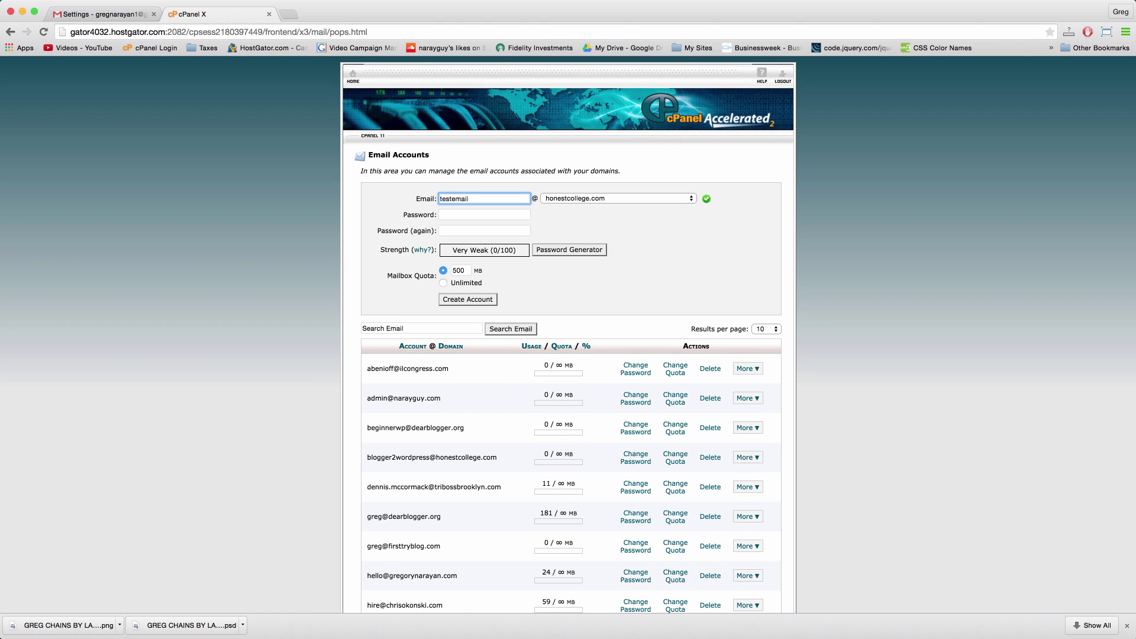
Step: Create the testemail mailbox with a confirmed password and Unlimited quota
click(491, 215)
text(123456789012)
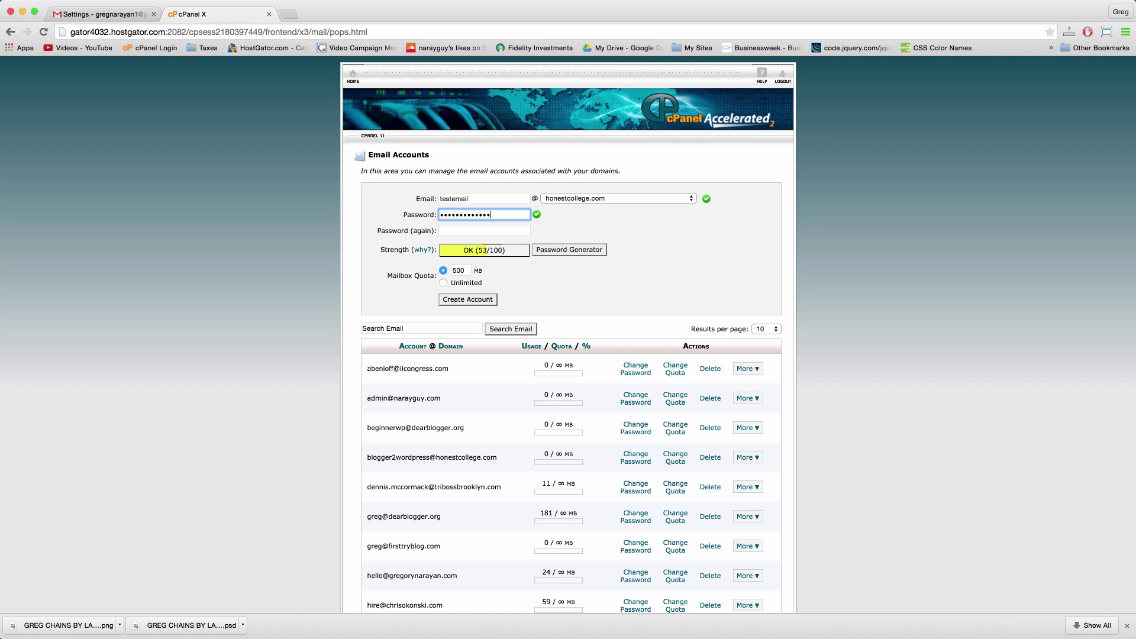
key(Tab)
text(1)
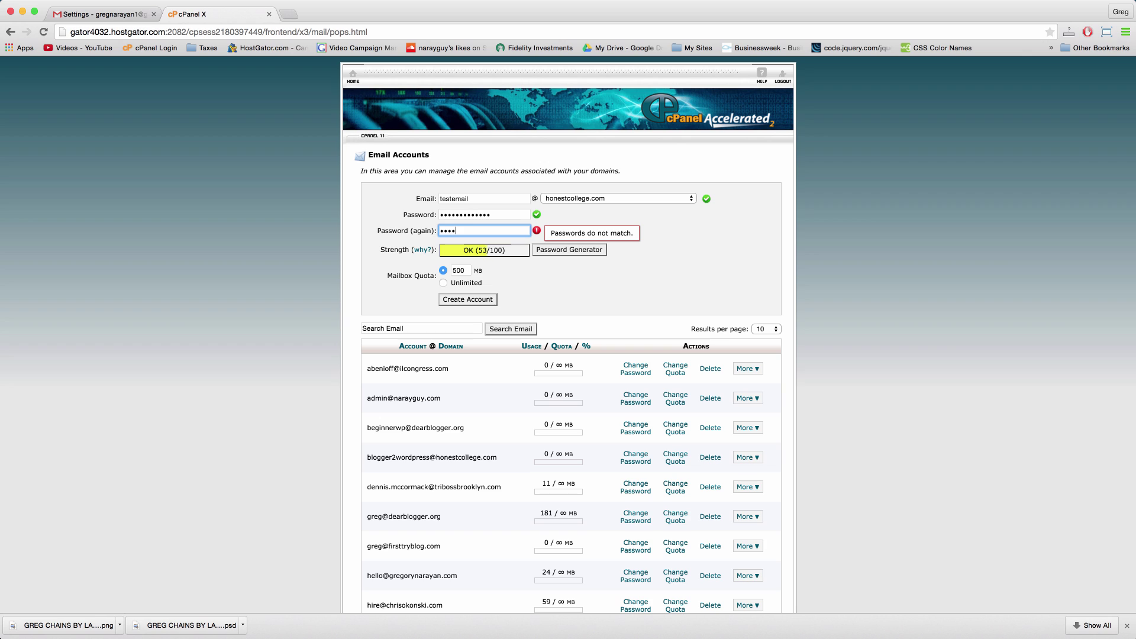
text(3)
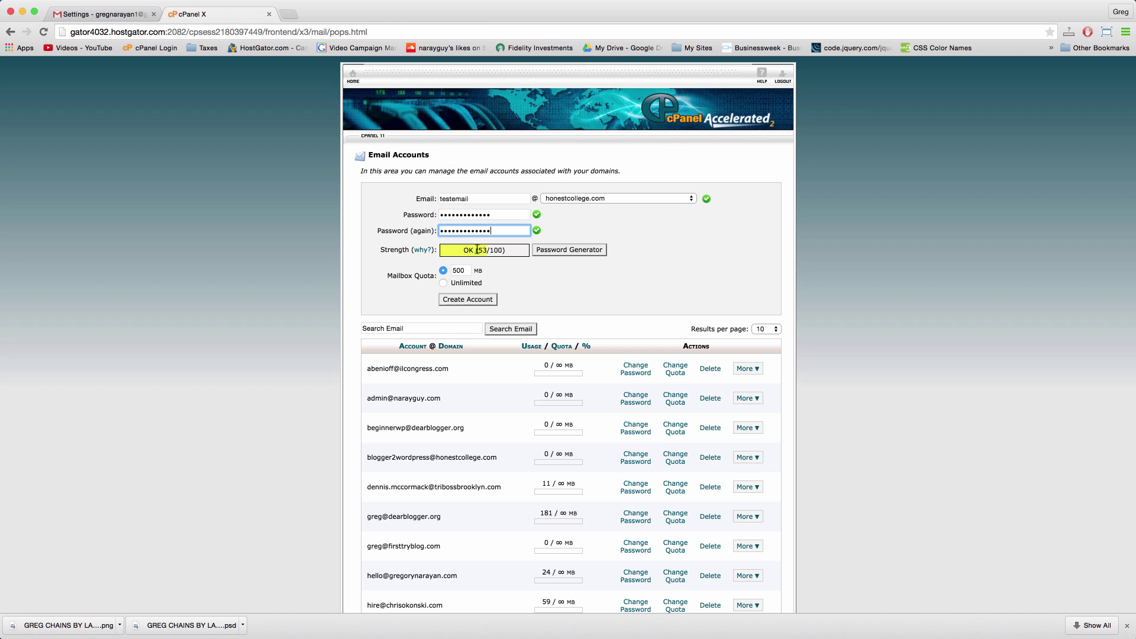
click(444, 283)
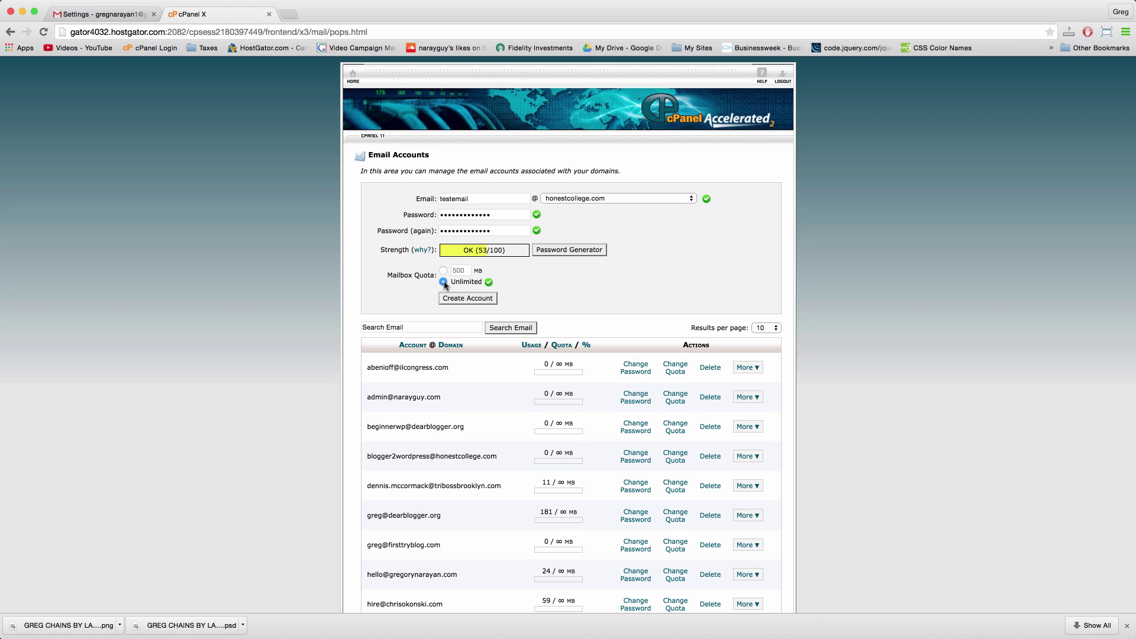
click(459, 299)
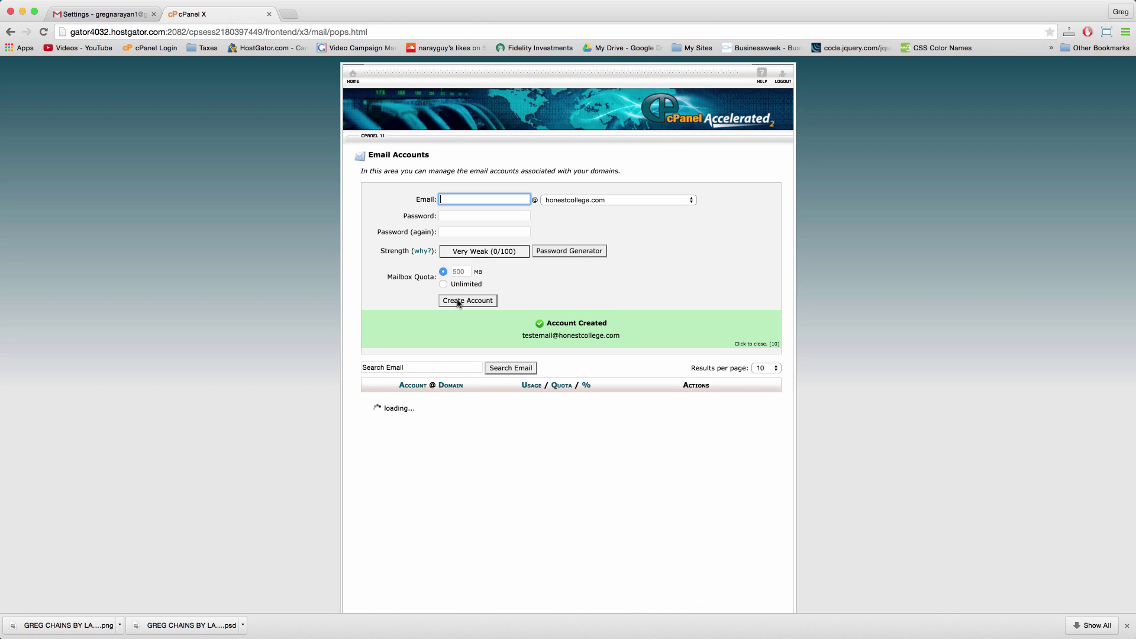
Step: Check the second page of the email accounts list, then return to the cPanel home page
scroll(521, 376, down, 5)
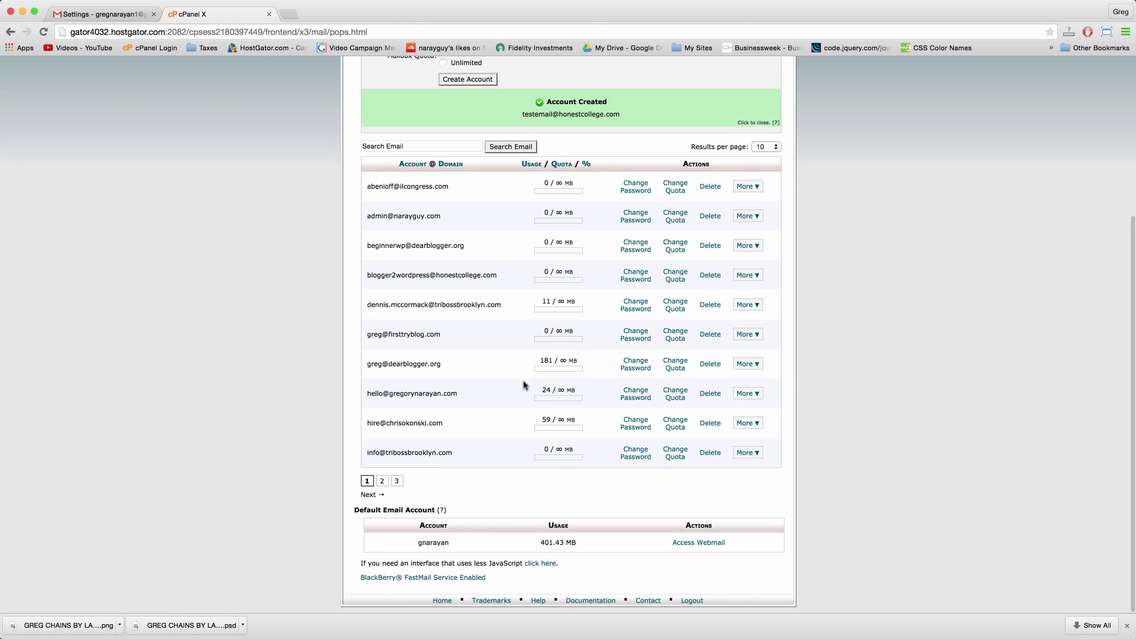
click(381, 482)
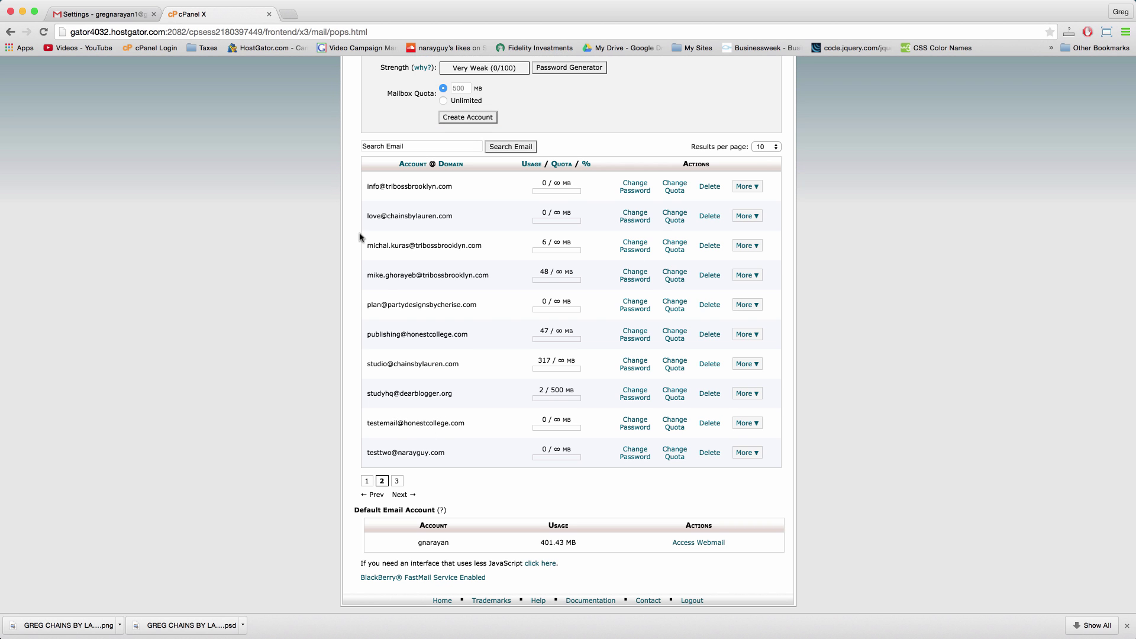
scroll(562, 386, up, 5)
click(350, 83)
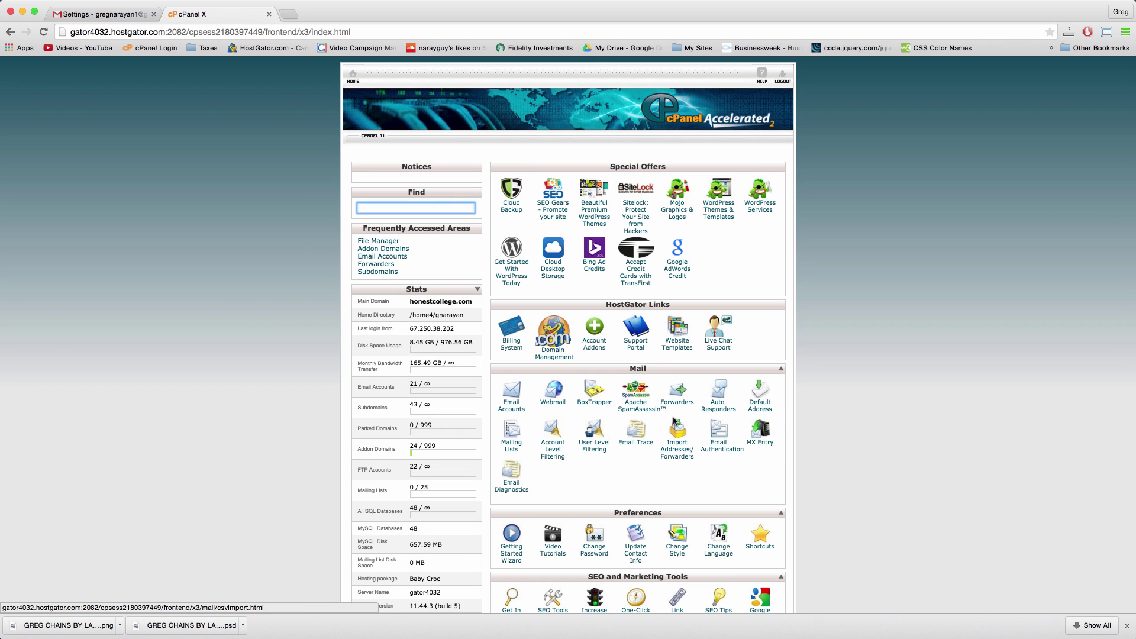
click(682, 404)
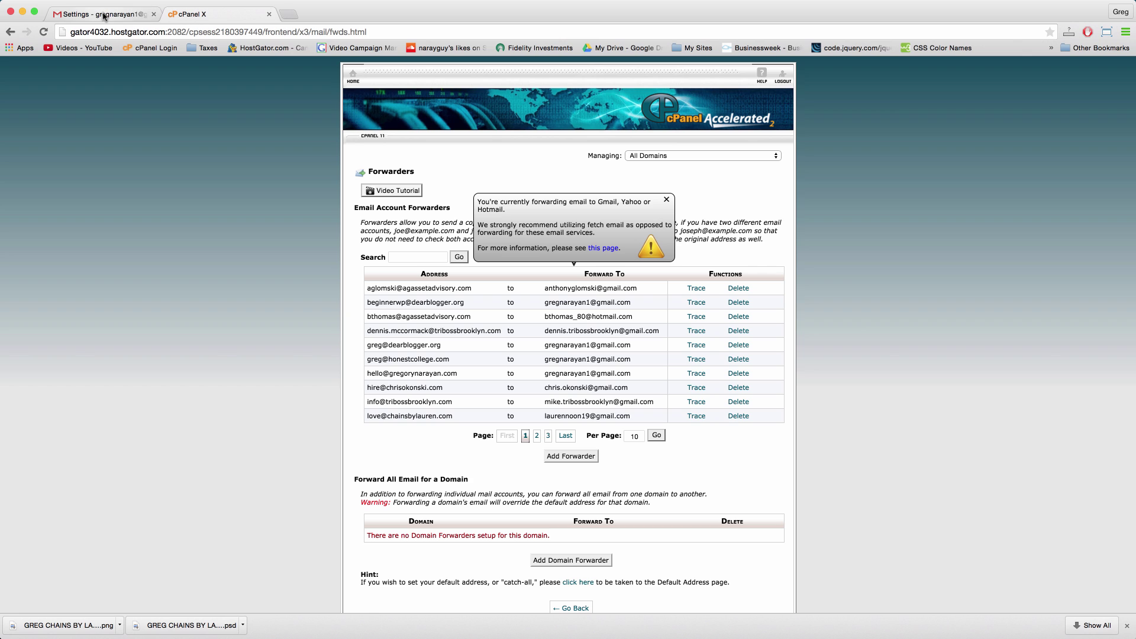
click(125, 16)
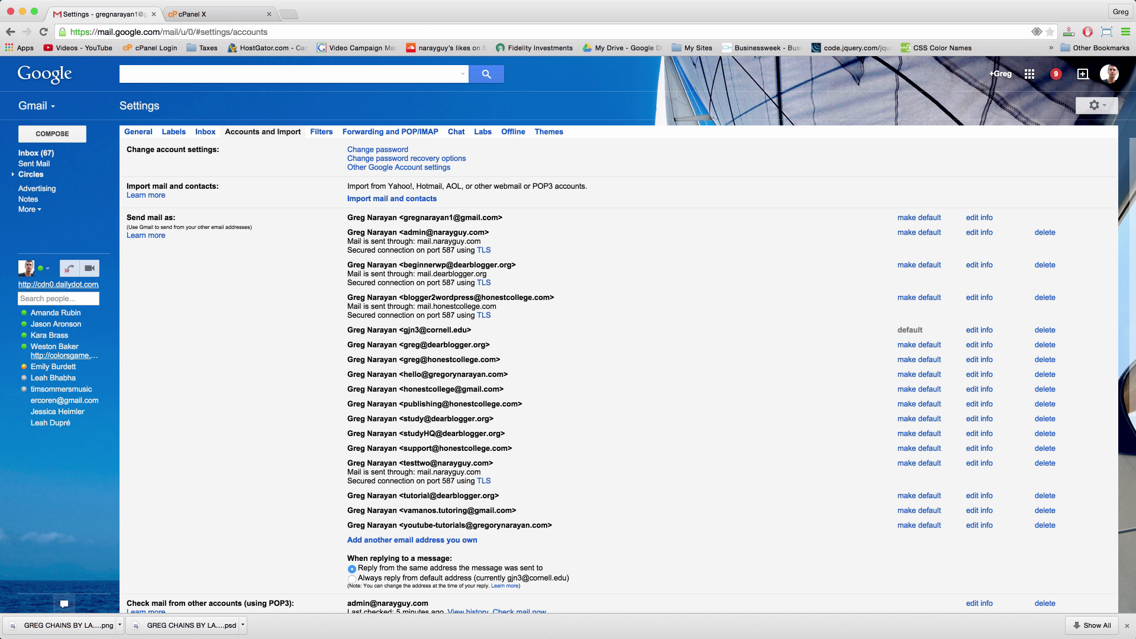
click(207, 15)
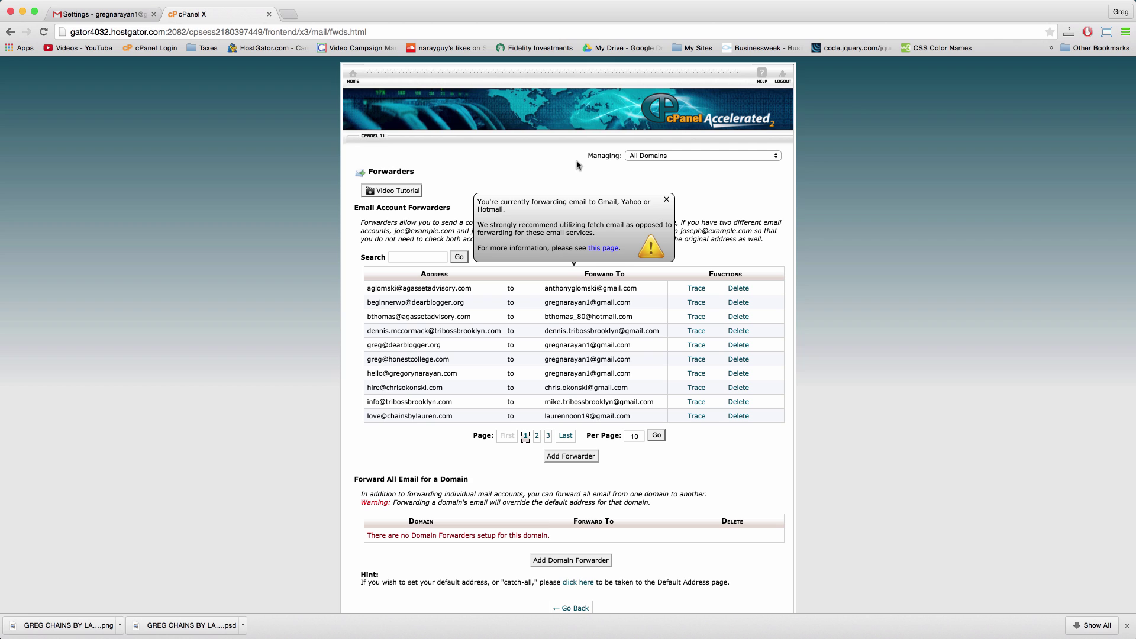
click(354, 76)
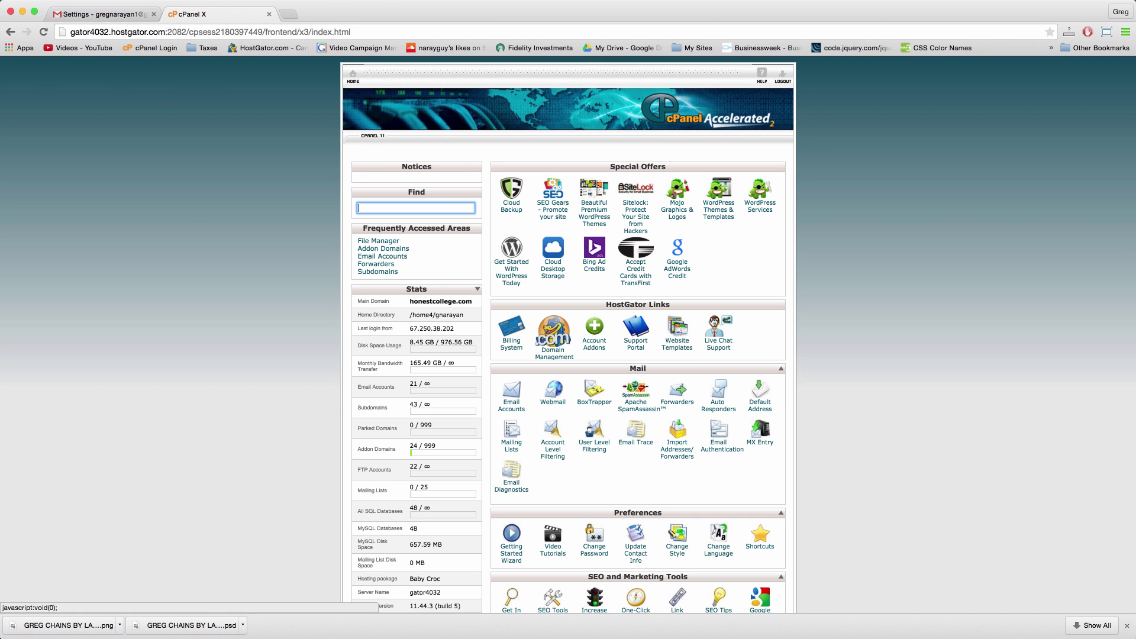
Step: Open Webmail from the Mail tools and launch the SquirrelMail reader in a new tab
click(553, 407)
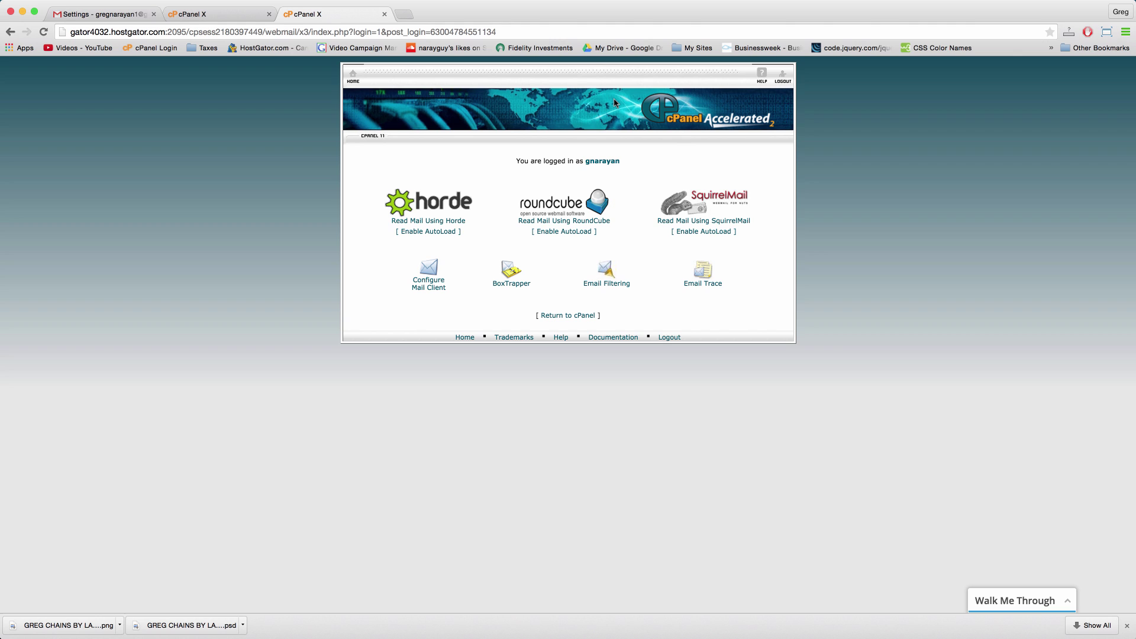
click(428, 221)
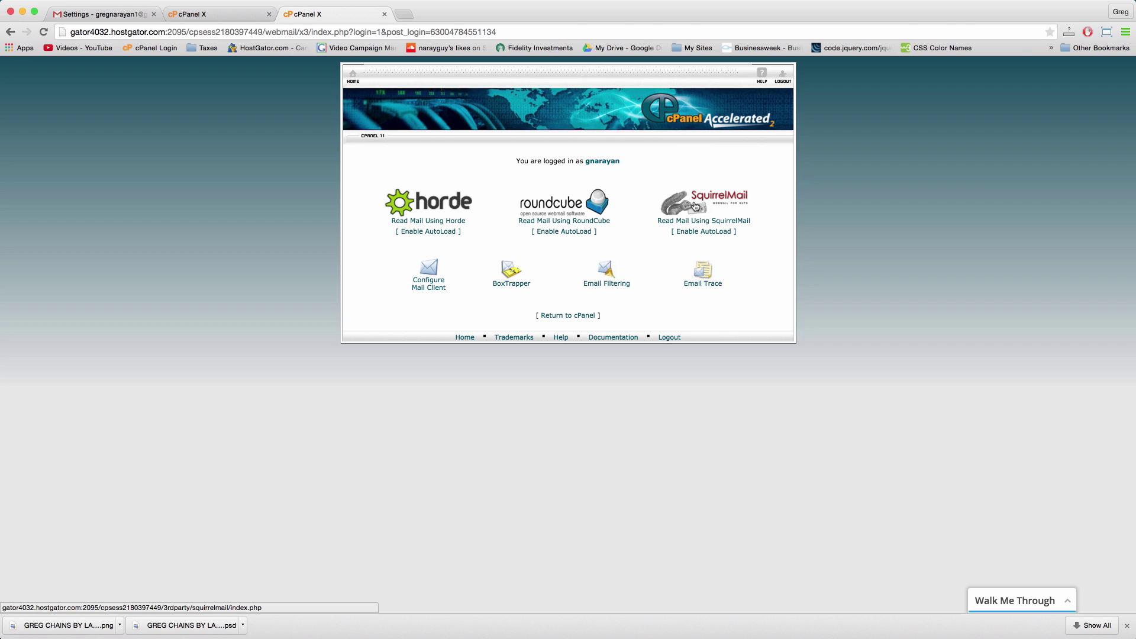
click(695, 207)
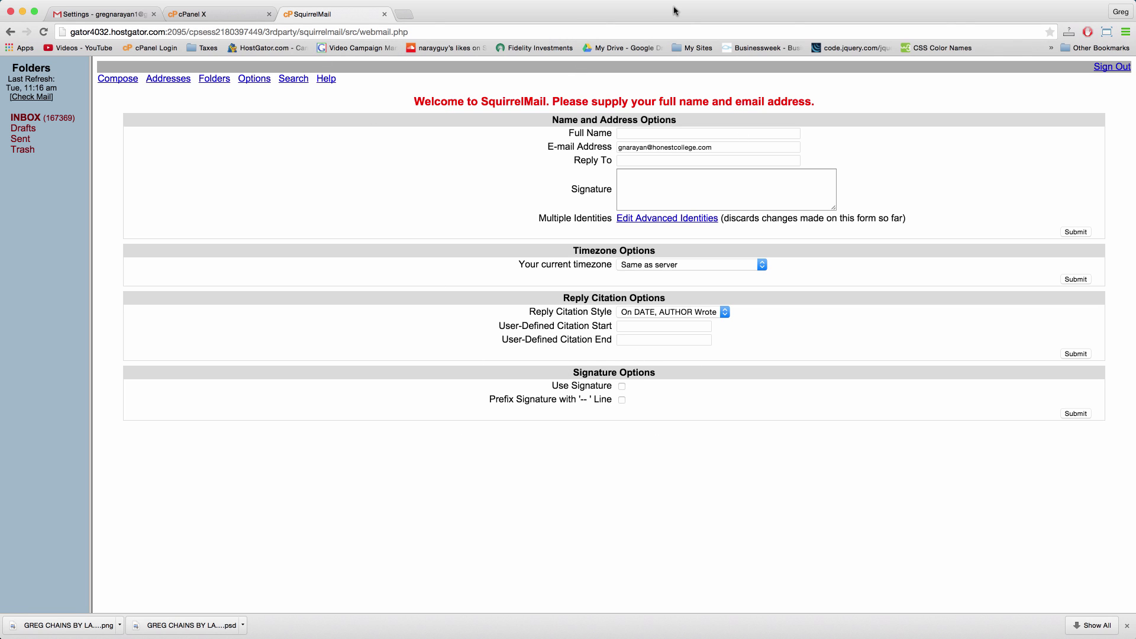
Step: Close the SquirrelMail tab to get back to the Gmail inbox
click(385, 15)
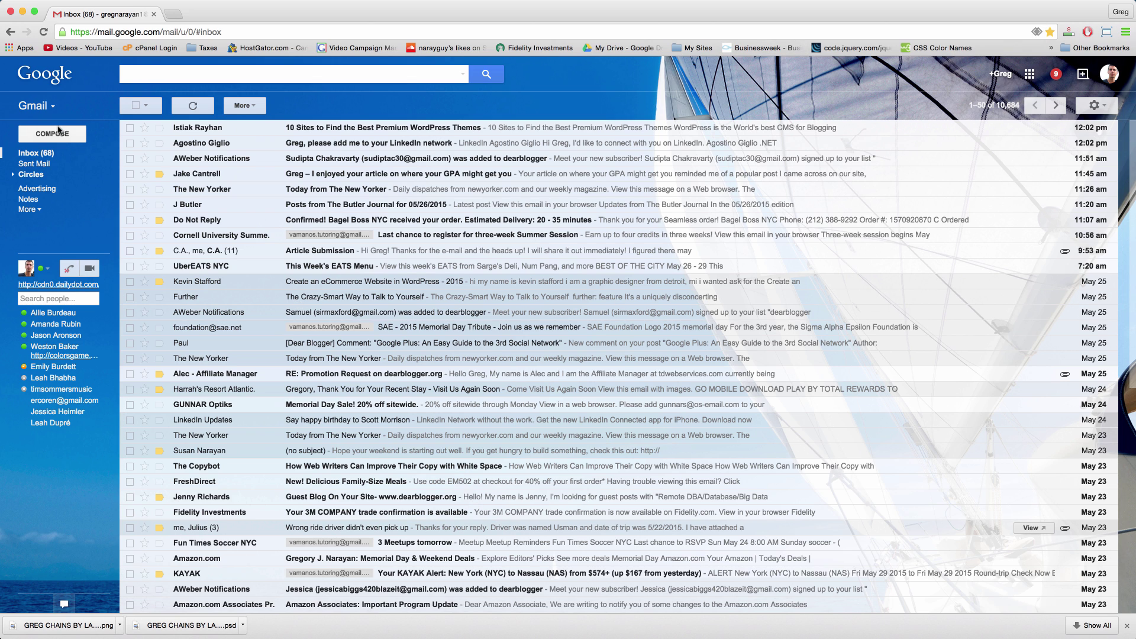
click(60, 137)
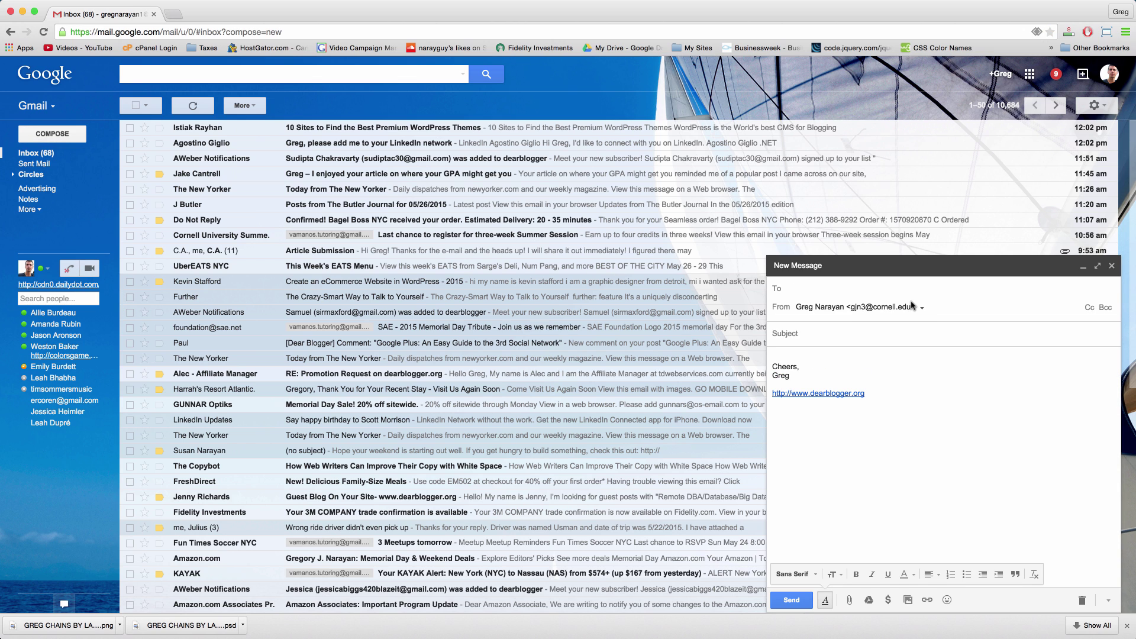
click(920, 308)
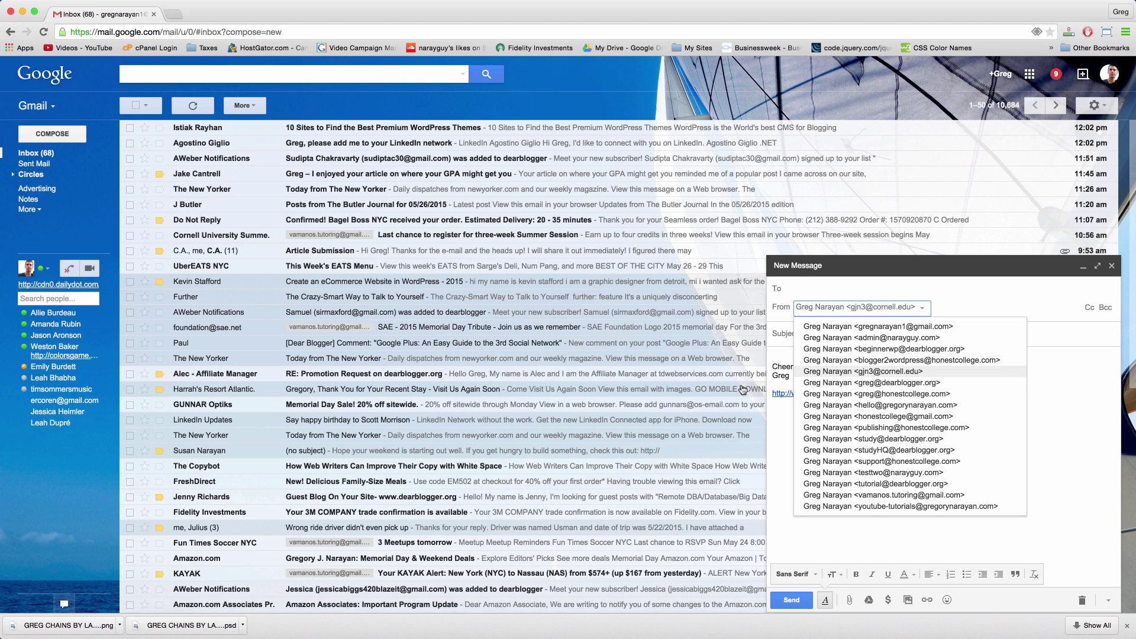
click(1111, 265)
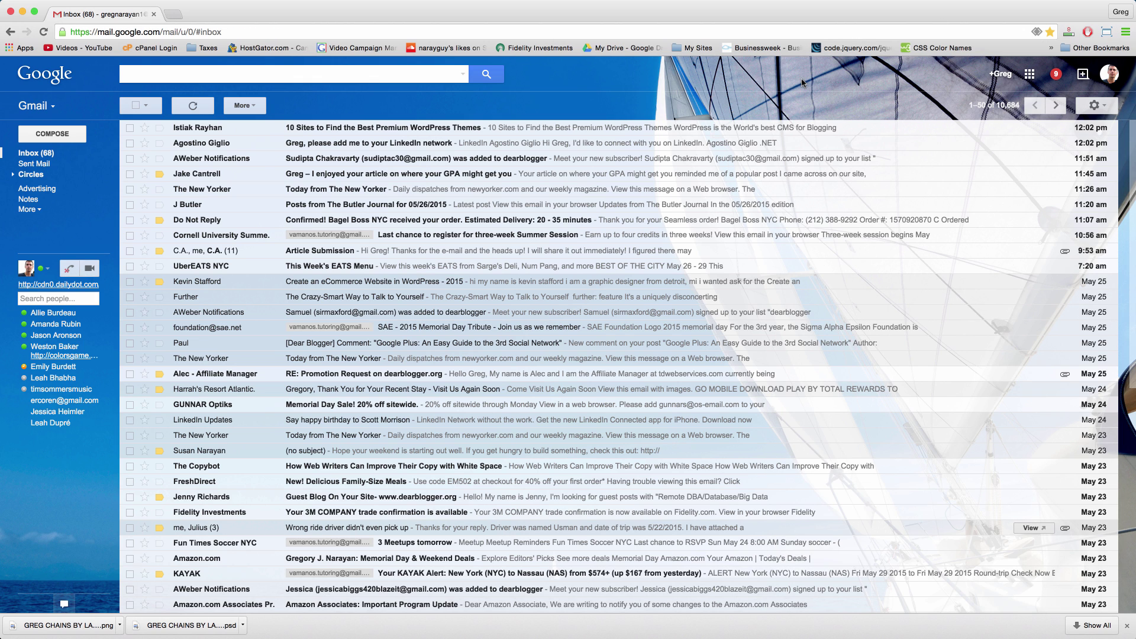
Step: Open Gmail Settings on Accounts and Import and scroll down to the POP3 accounts section
click(1104, 109)
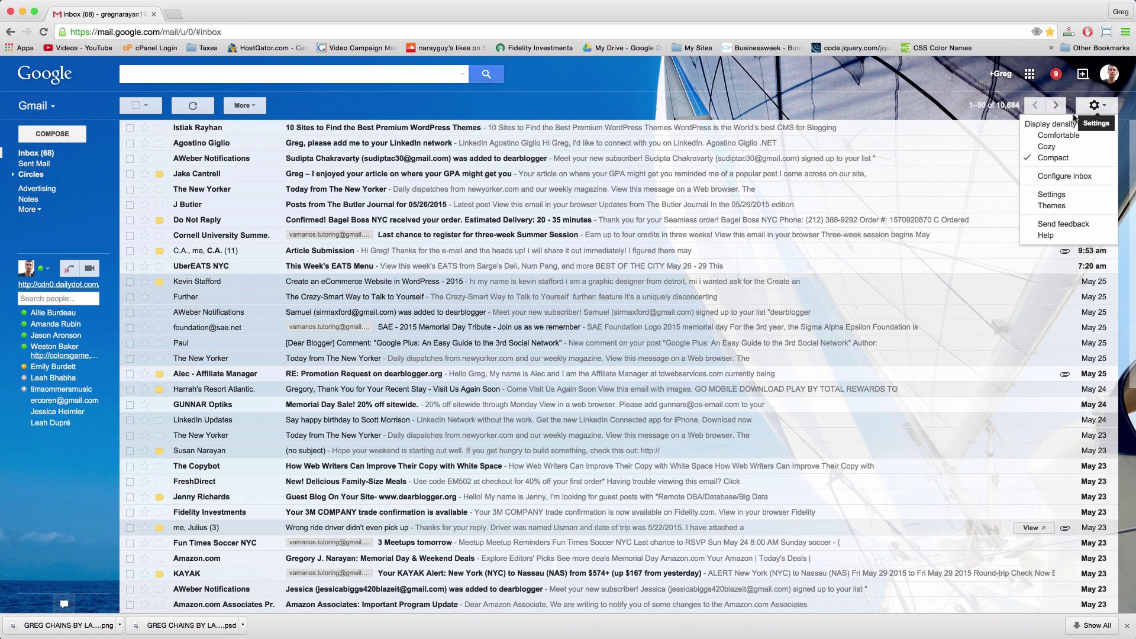
click(1052, 195)
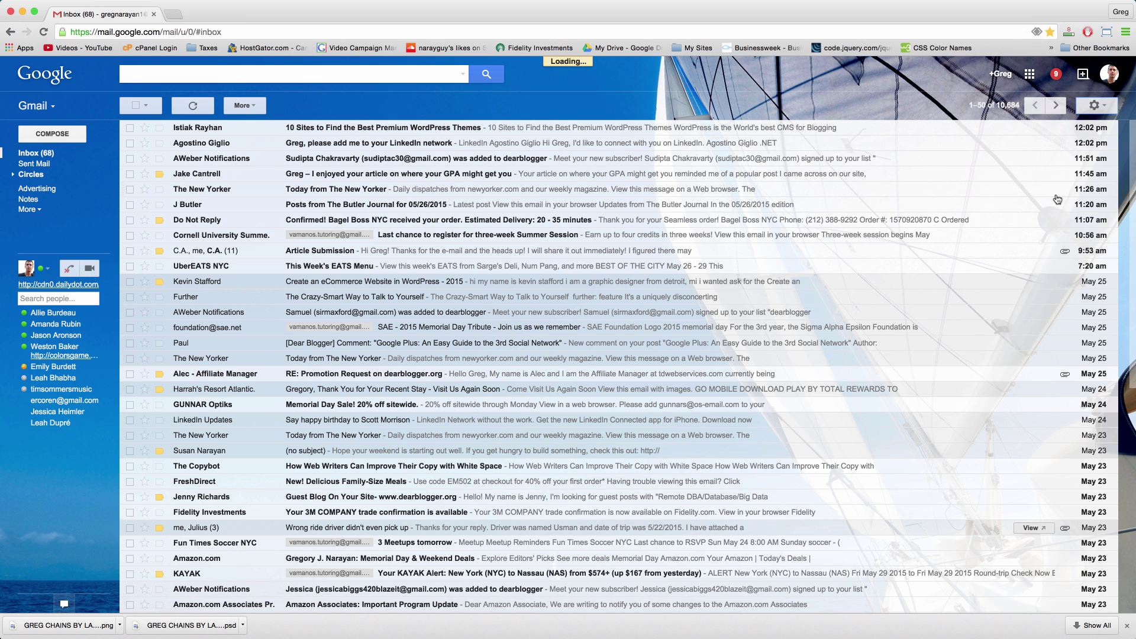
scroll(605, 358, down, 8)
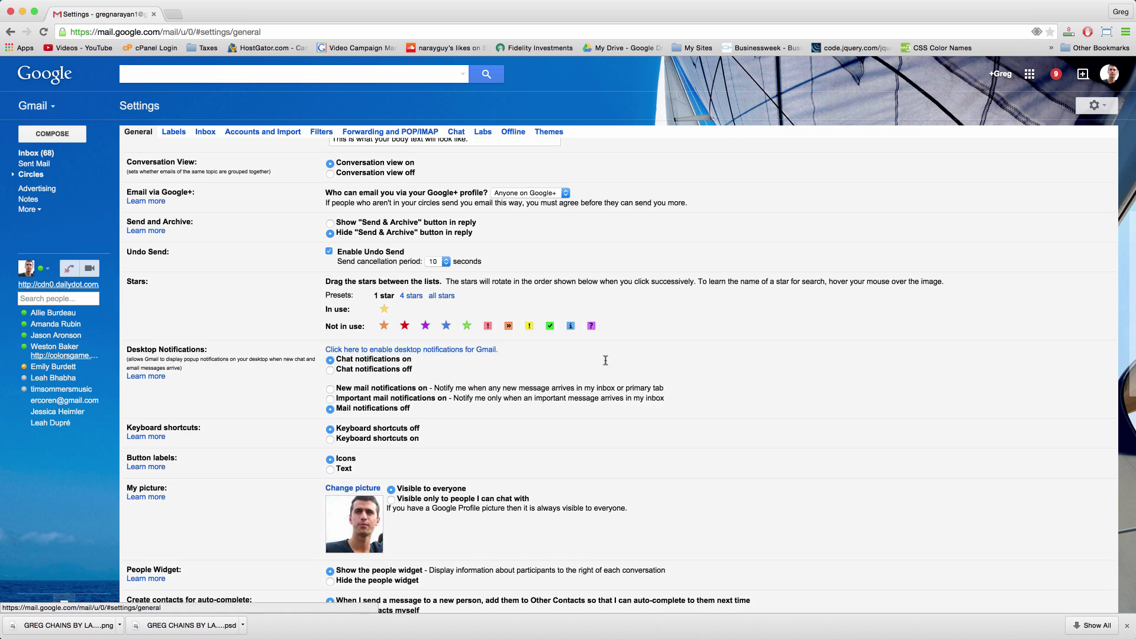
scroll(605, 364, up, 8)
click(286, 132)
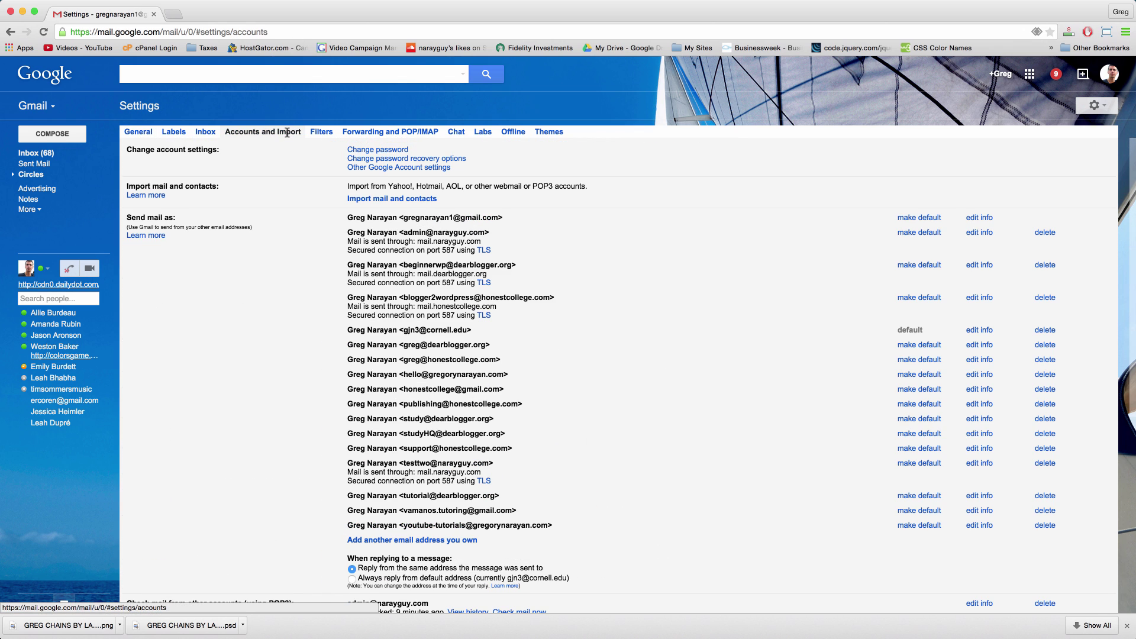
scroll(373, 350, down, 2)
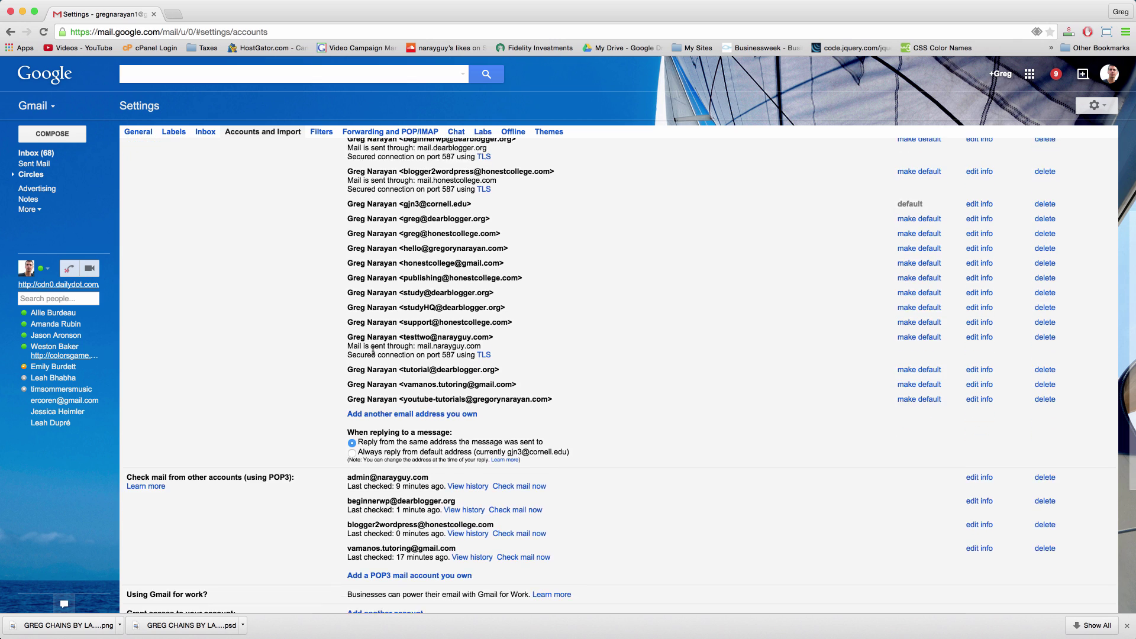
scroll(372, 350, down, 3)
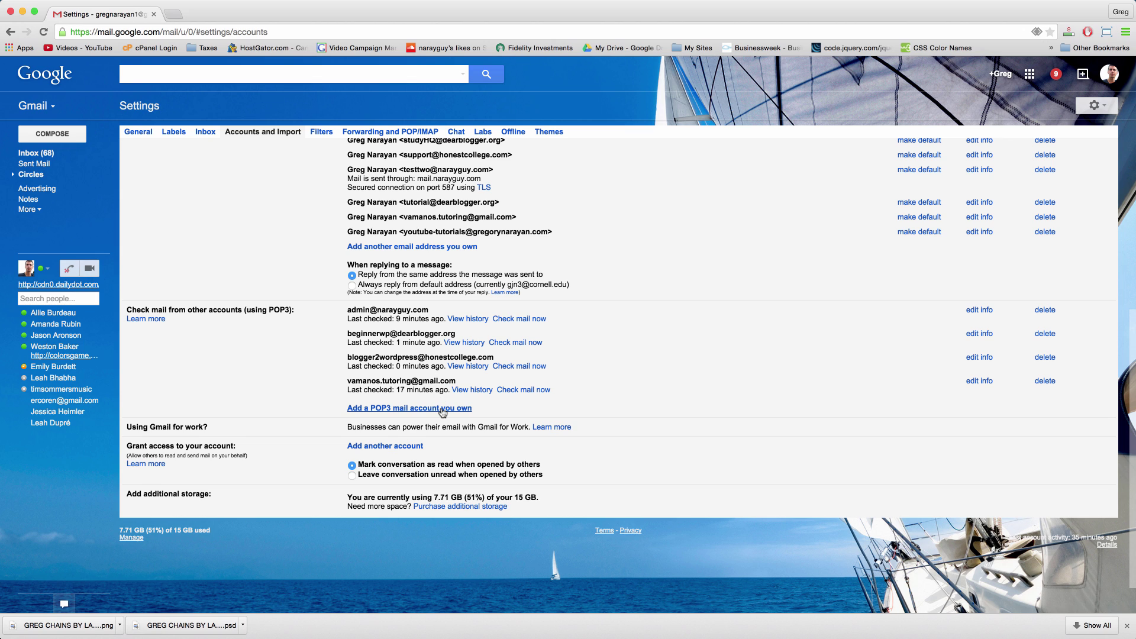
Step: Add the honestcollege.com test address as a POP3 account on mail.honestcollege.com, port 110, leaving copies on the server
click(441, 409)
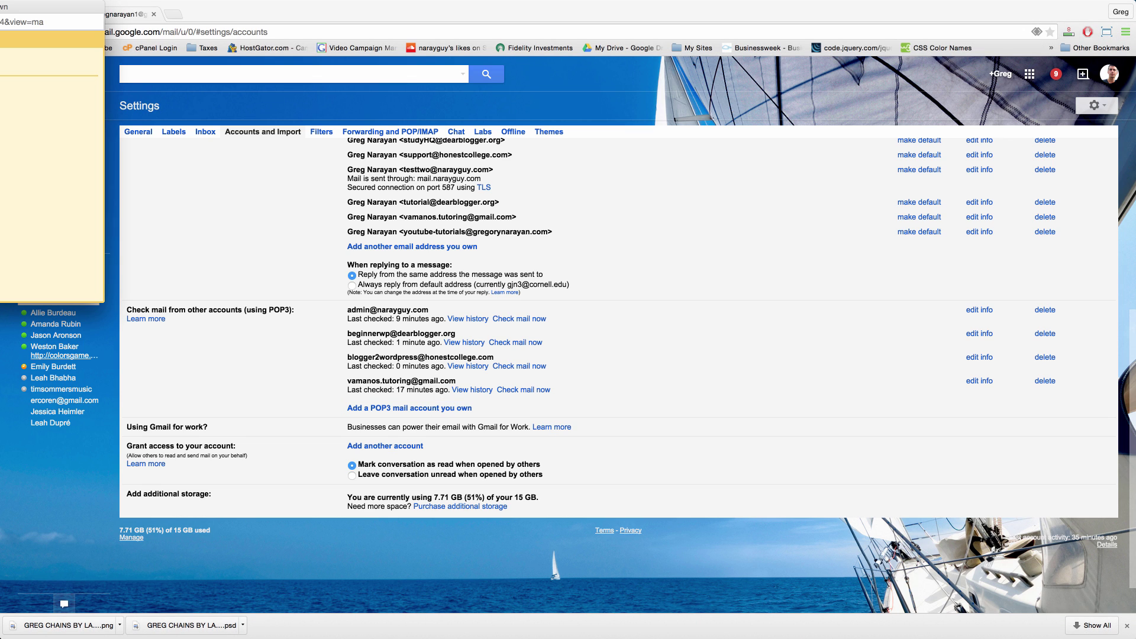
drag(503, 110, 624, 126)
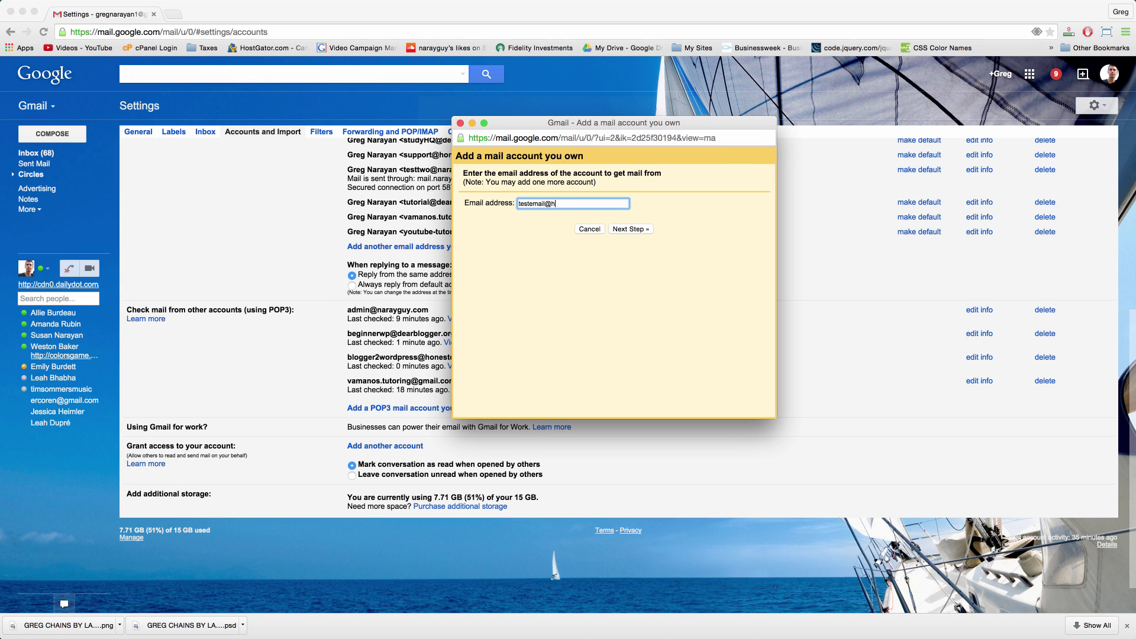
click(627, 229)
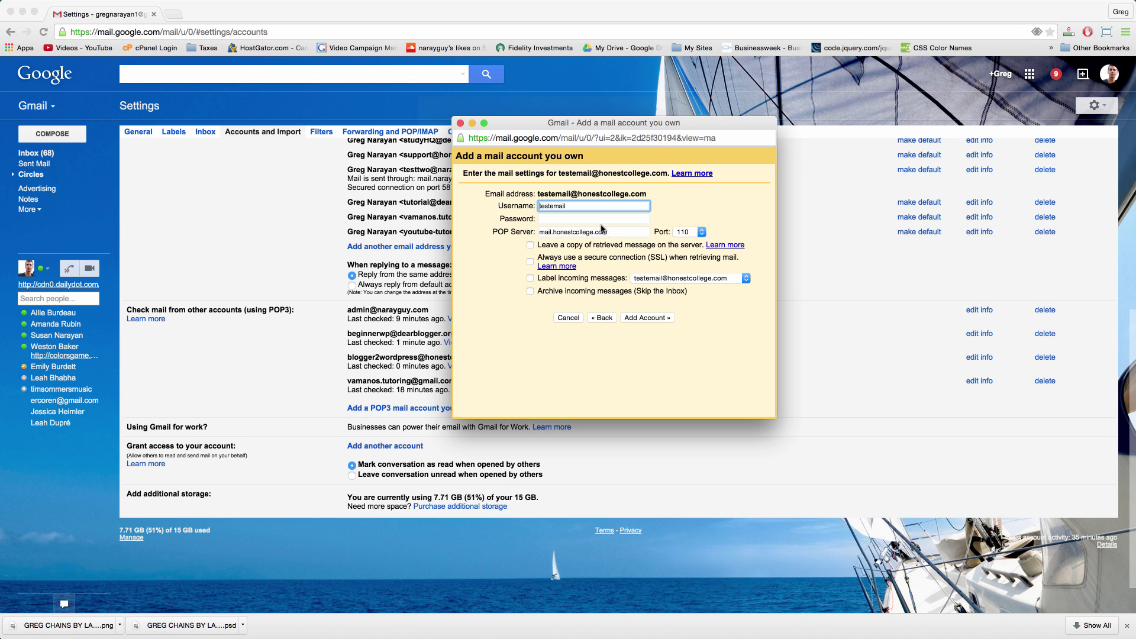
click(578, 210)
click(550, 217)
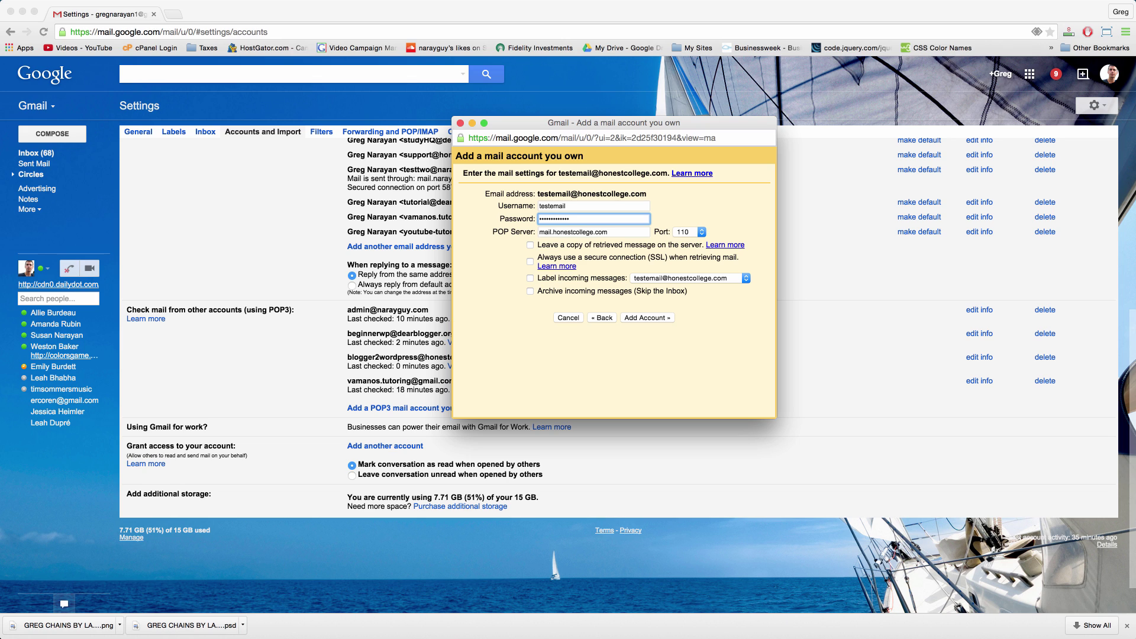
click(530, 245)
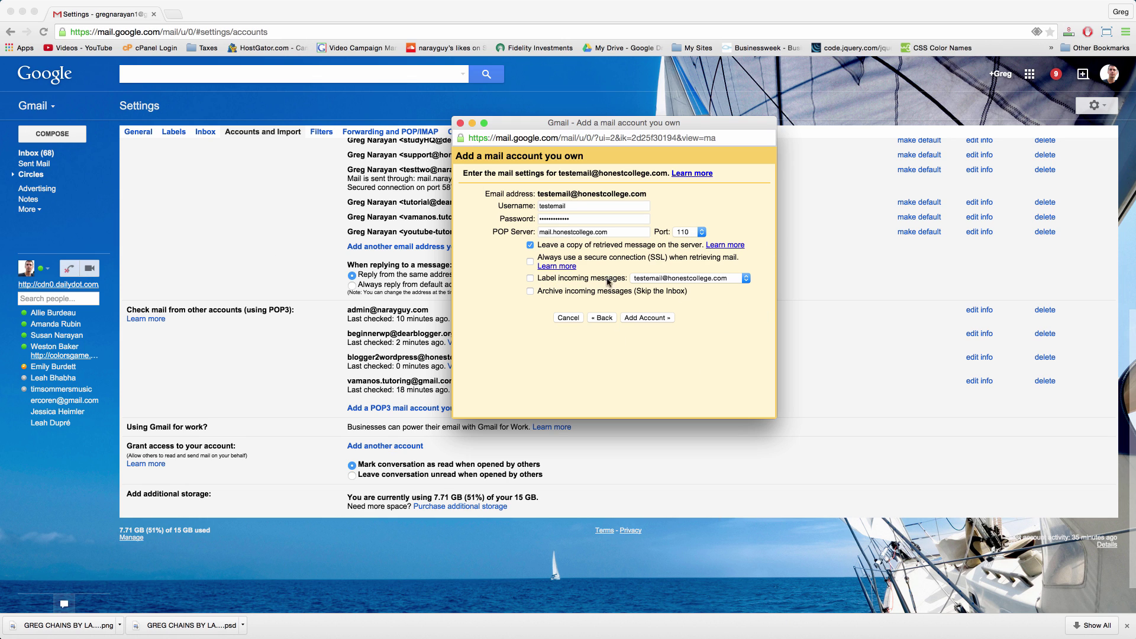
click(649, 321)
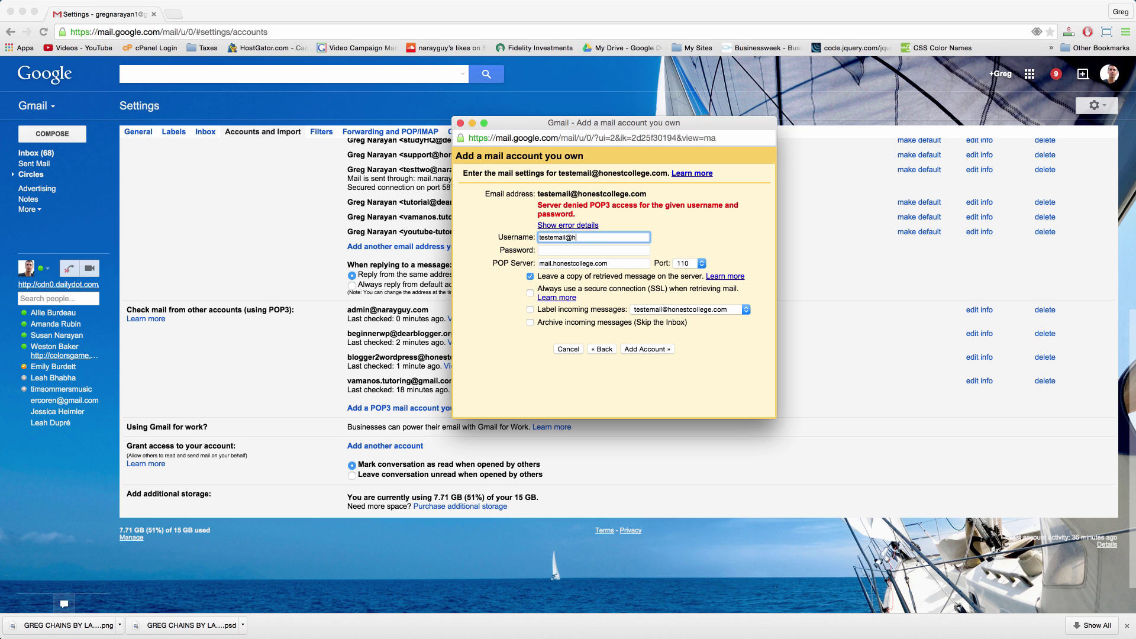
Step: Use the full test address as the POP3 username, re-enter the password and resubmit
text(.com)
key(Tab)
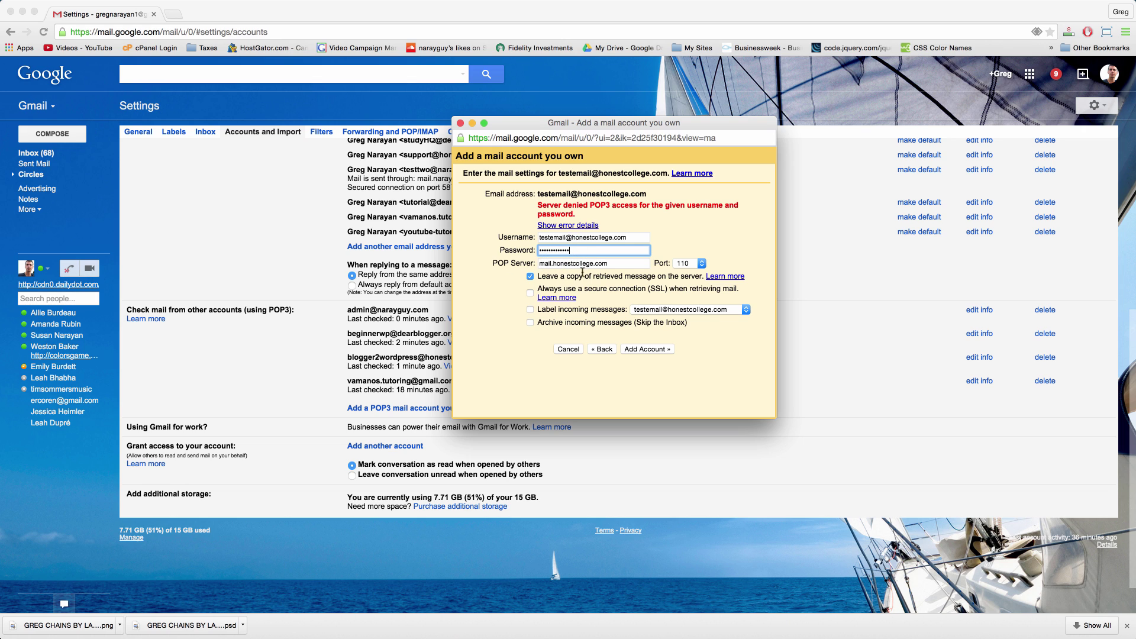
click(645, 350)
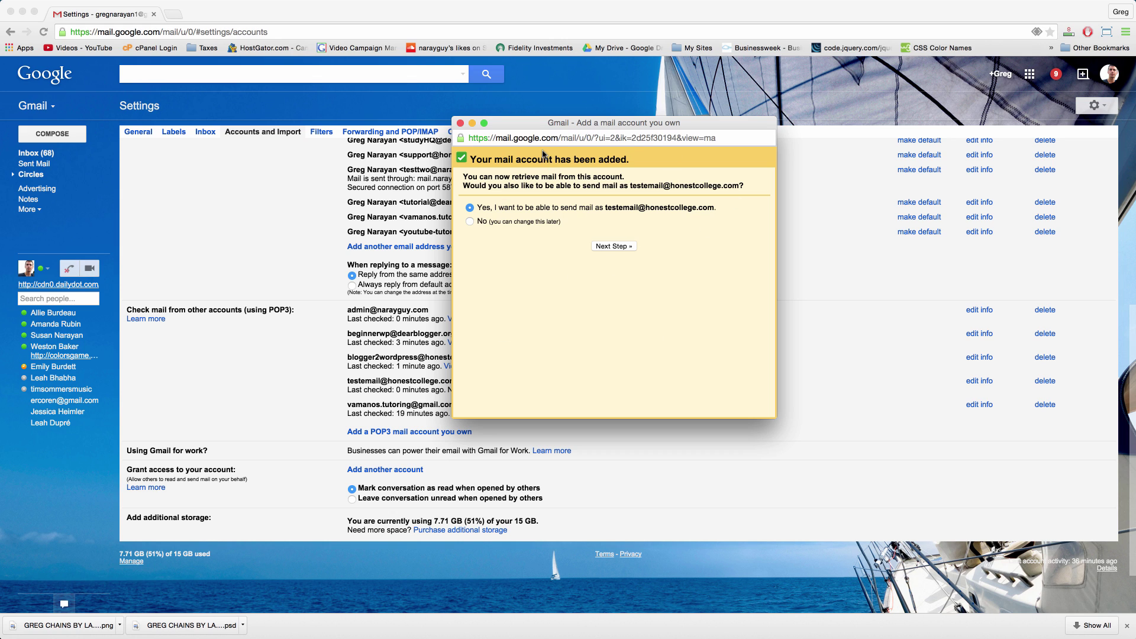
Step: Keep 'Yes, I want to be able to send mail as' selected and continue
click(609, 247)
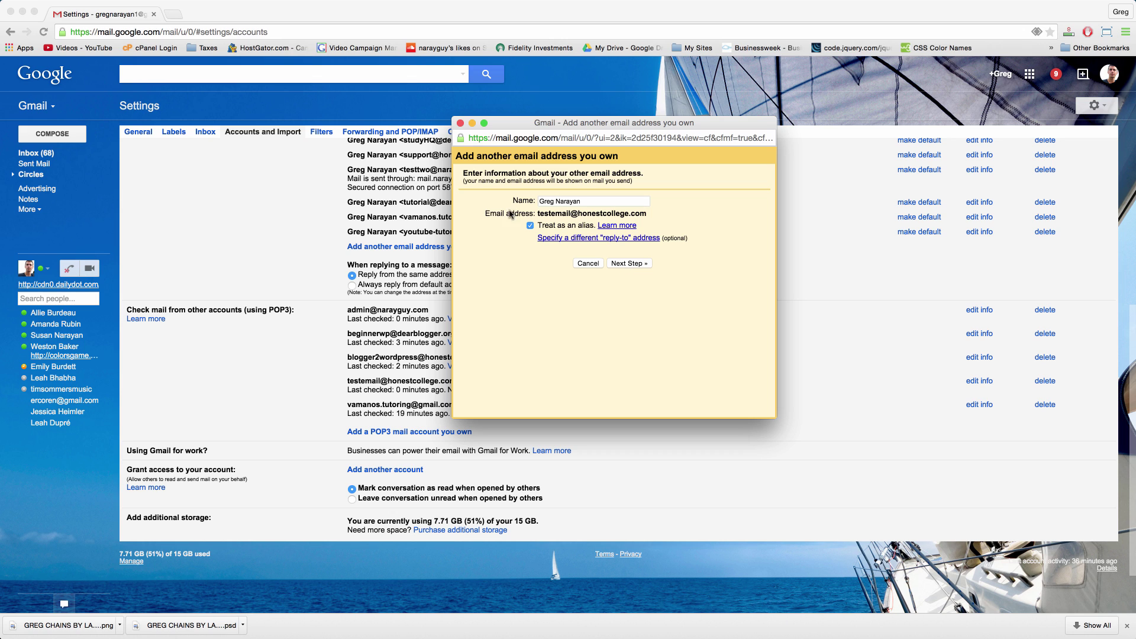
Step: Submit SMTP settings smtp.honestcollege.com, port 587, TLS, with the full-address username and password
click(624, 265)
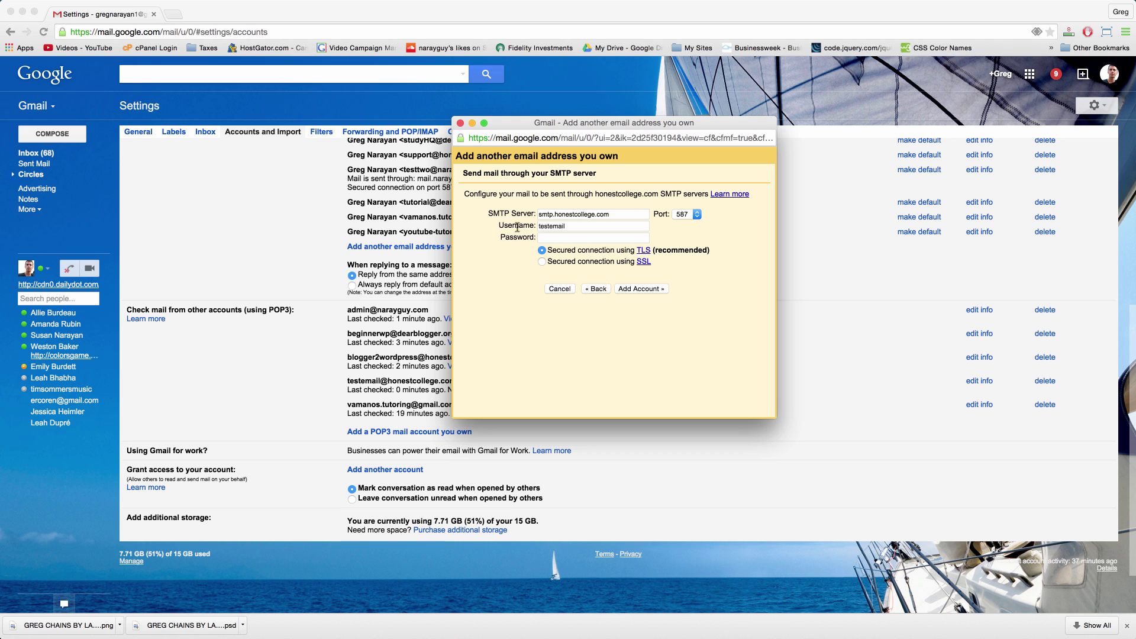
click(551, 239)
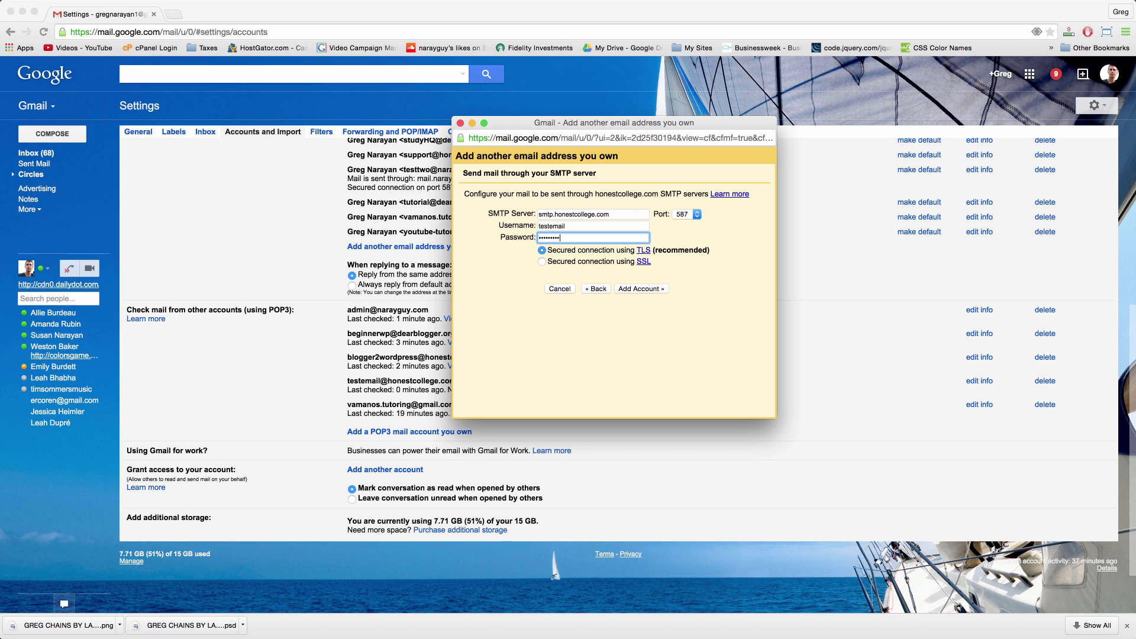
click(572, 225)
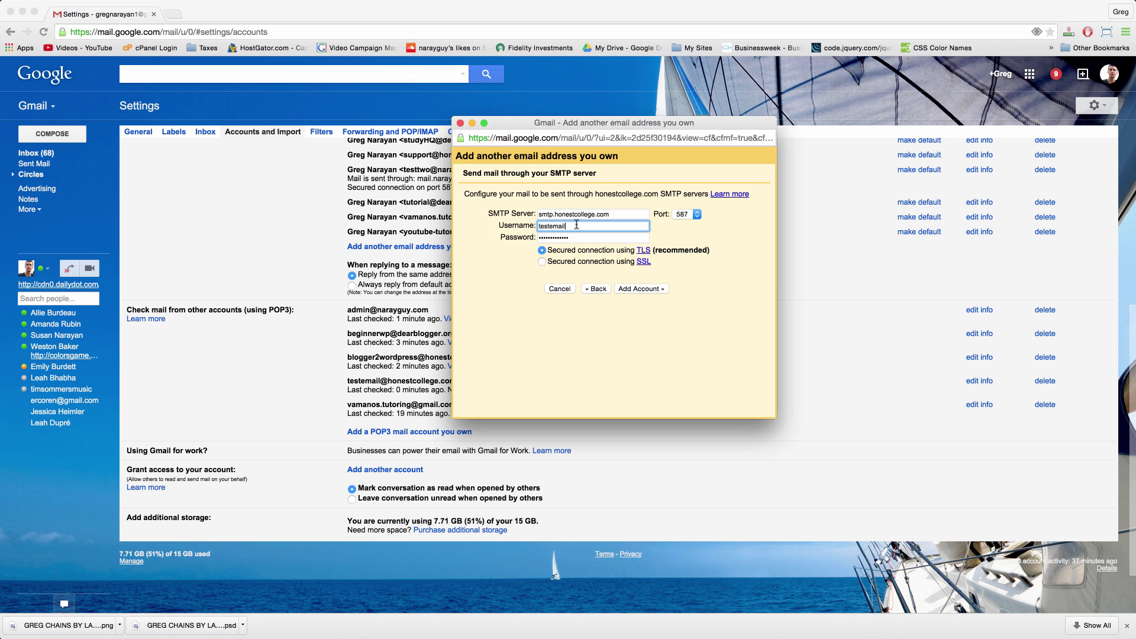
text(@honestcollege.com)
click(647, 289)
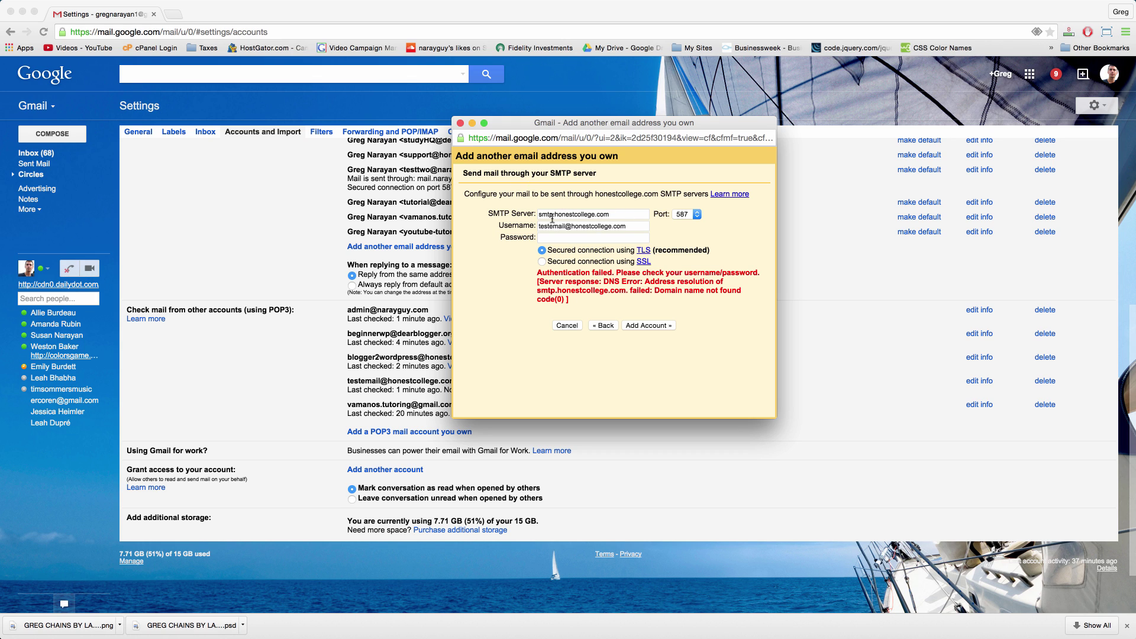
Step: Change the SMTP server to mail.honestcollege.com, re-enter the password and resubmit
click(546, 214)
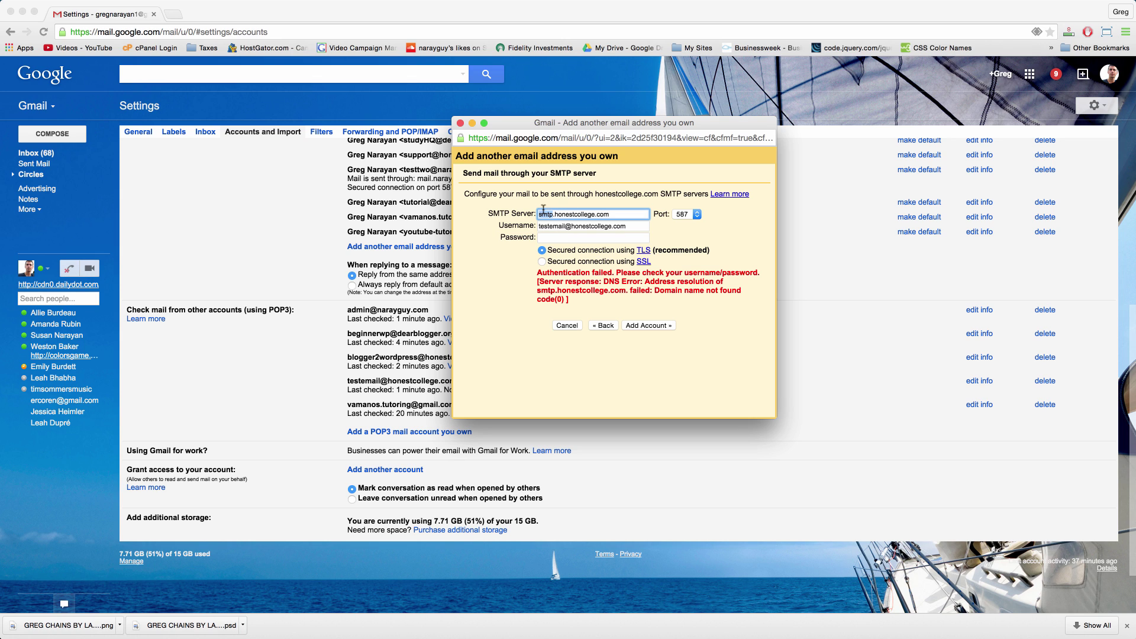
click(546, 215)
text(mail)
click(548, 238)
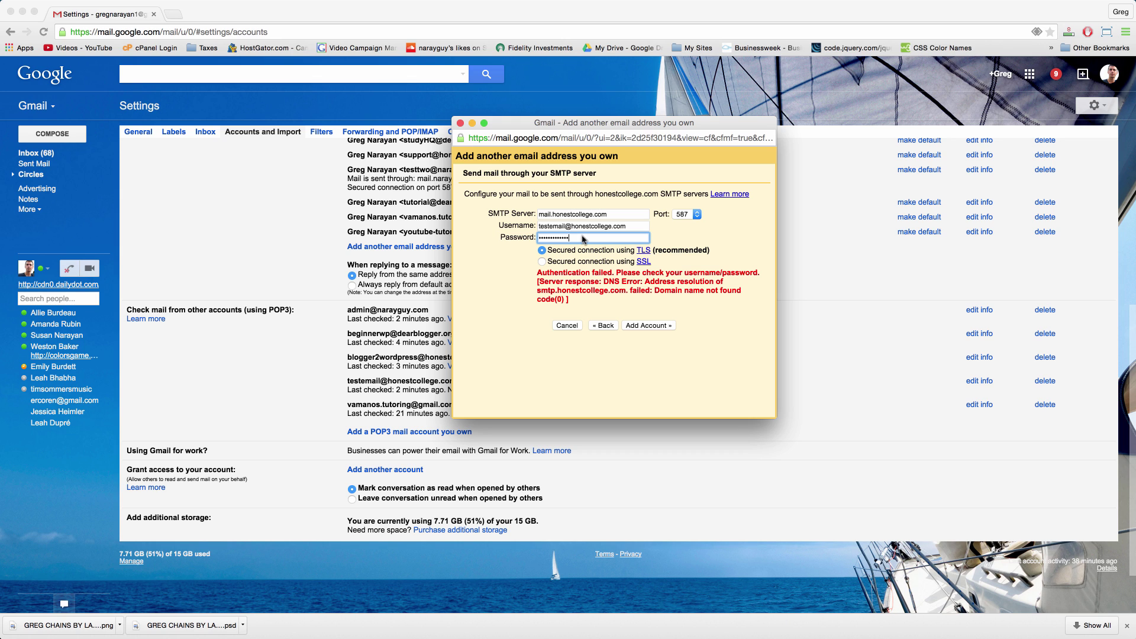
click(653, 326)
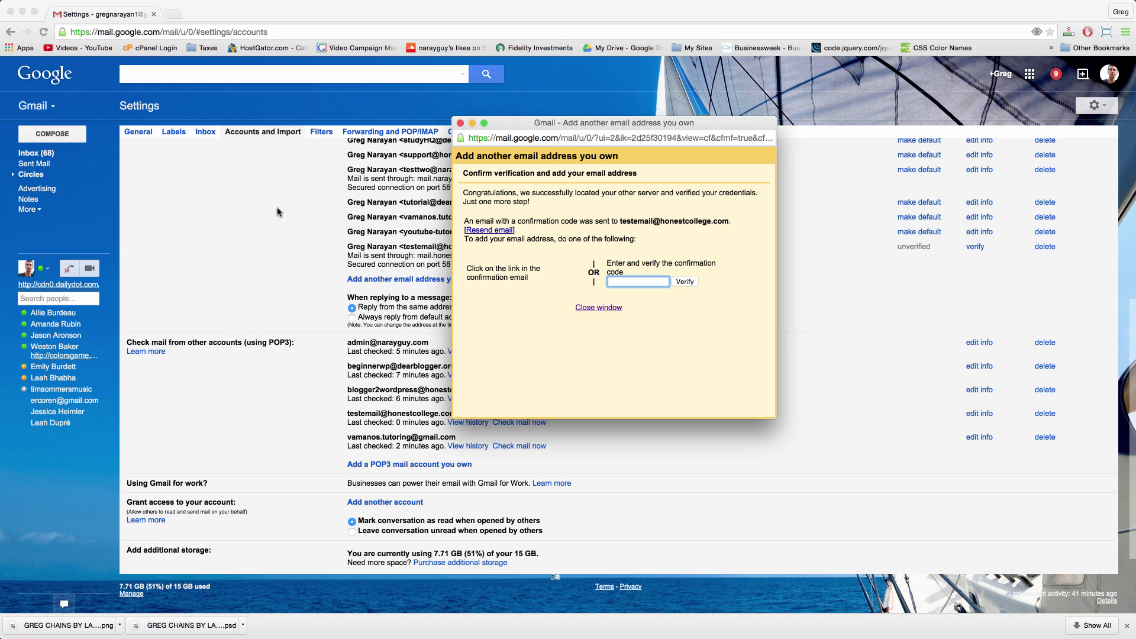
Step: Move the code-verification popup aside and return to the inbox to find the Send-As confirmation email
drag(580, 125, 866, 460)
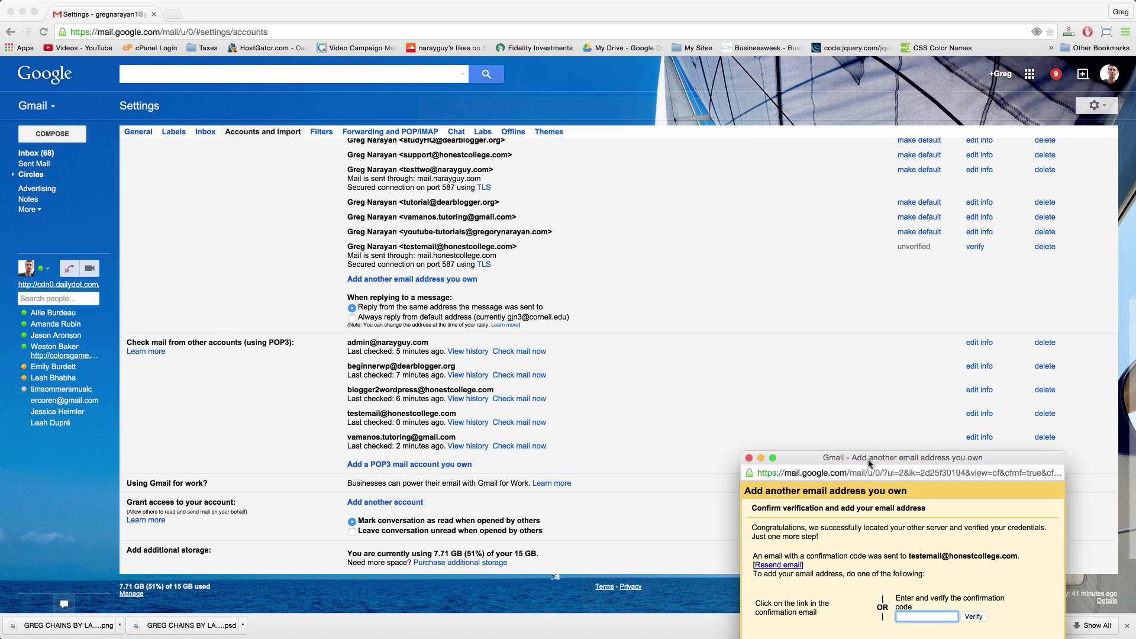
click(239, 254)
key(super+grave)
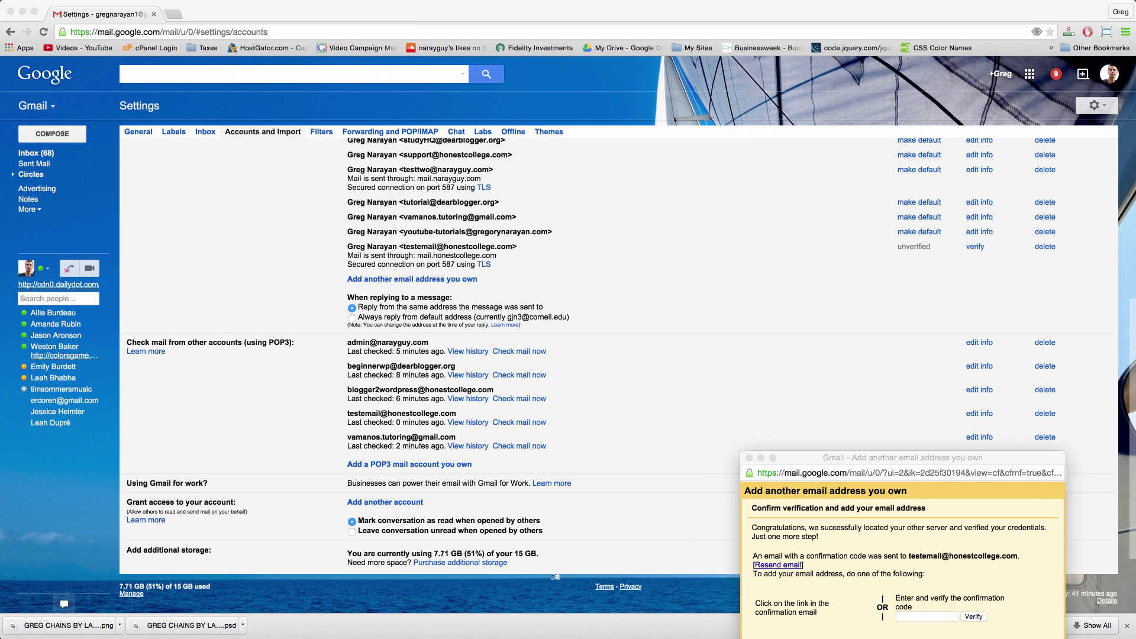
drag(875, 457, 906, 501)
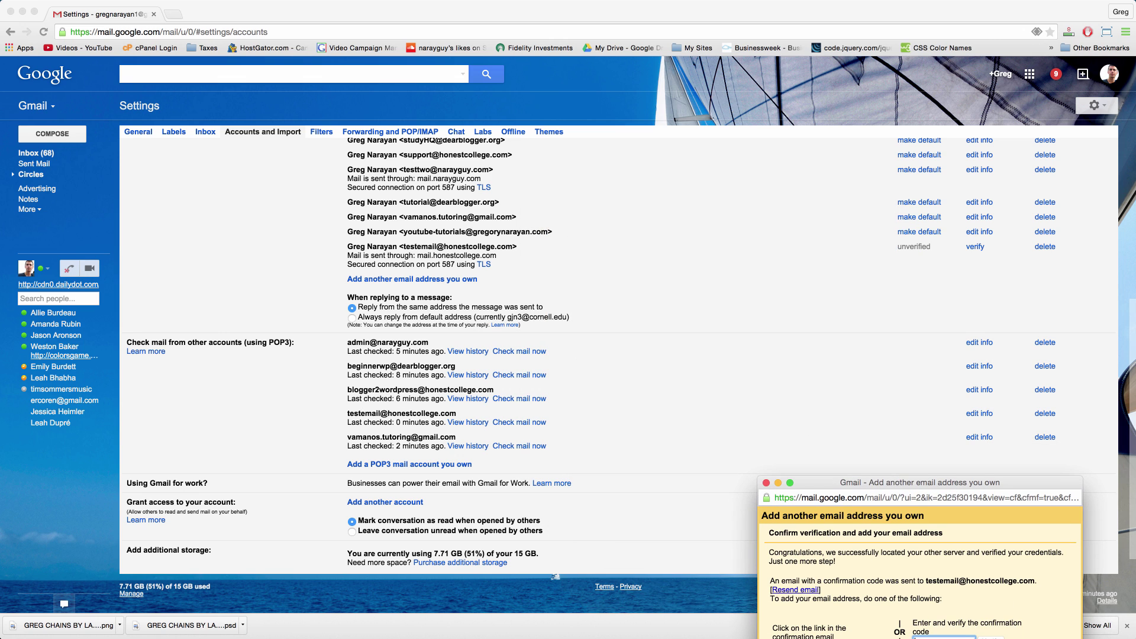
click(35, 153)
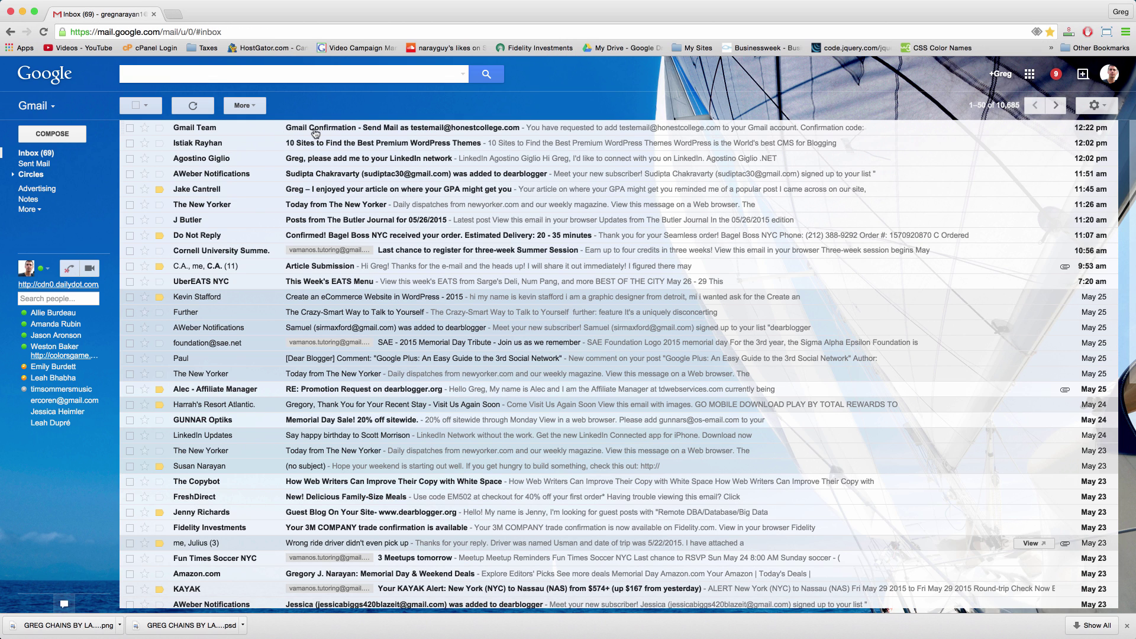
Step: Open the Gmail Team confirmation email and copy its confirmation code
click(315, 129)
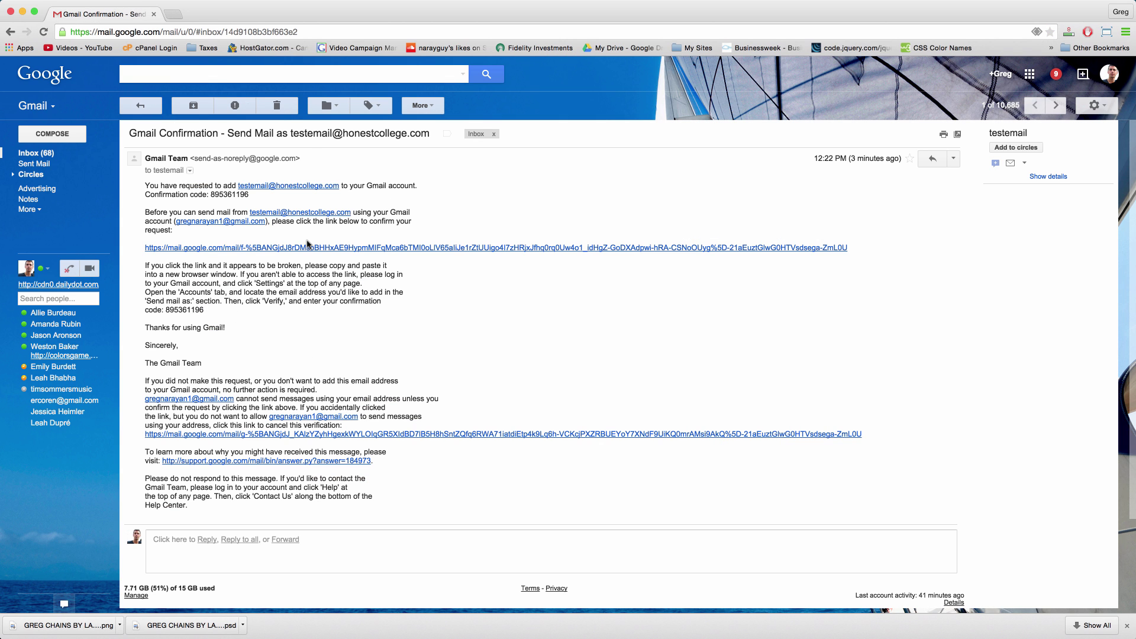
double_click(225, 192)
right_click(226, 193)
click(244, 200)
click(267, 201)
key(super+grave)
drag(858, 481, 629, 198)
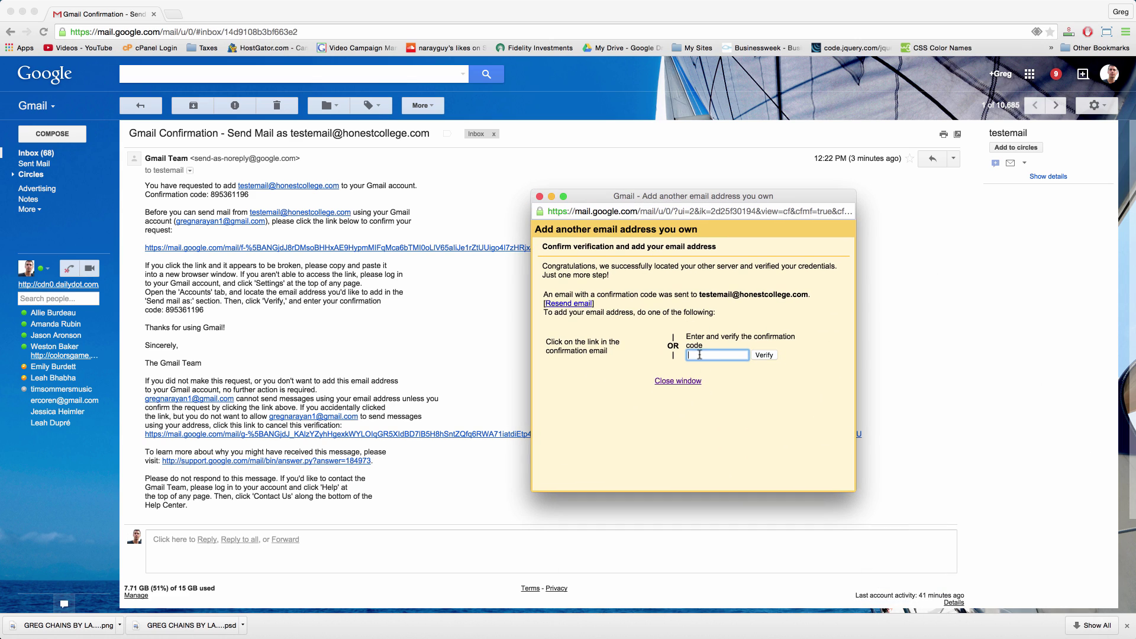
key(super+v)
click(764, 356)
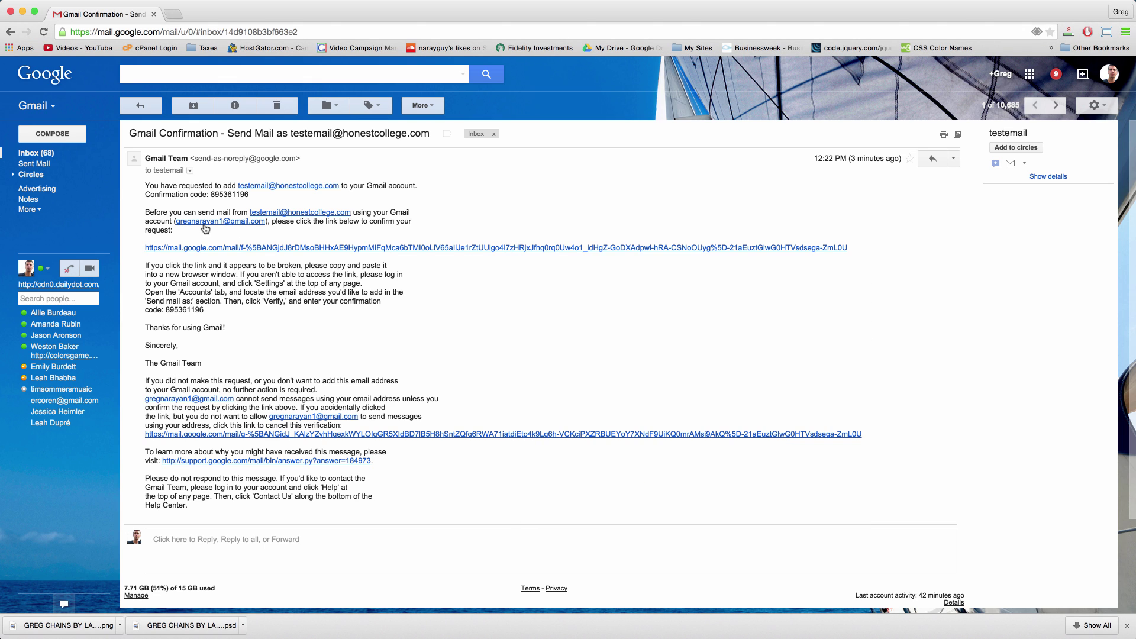
click(59, 155)
click(74, 135)
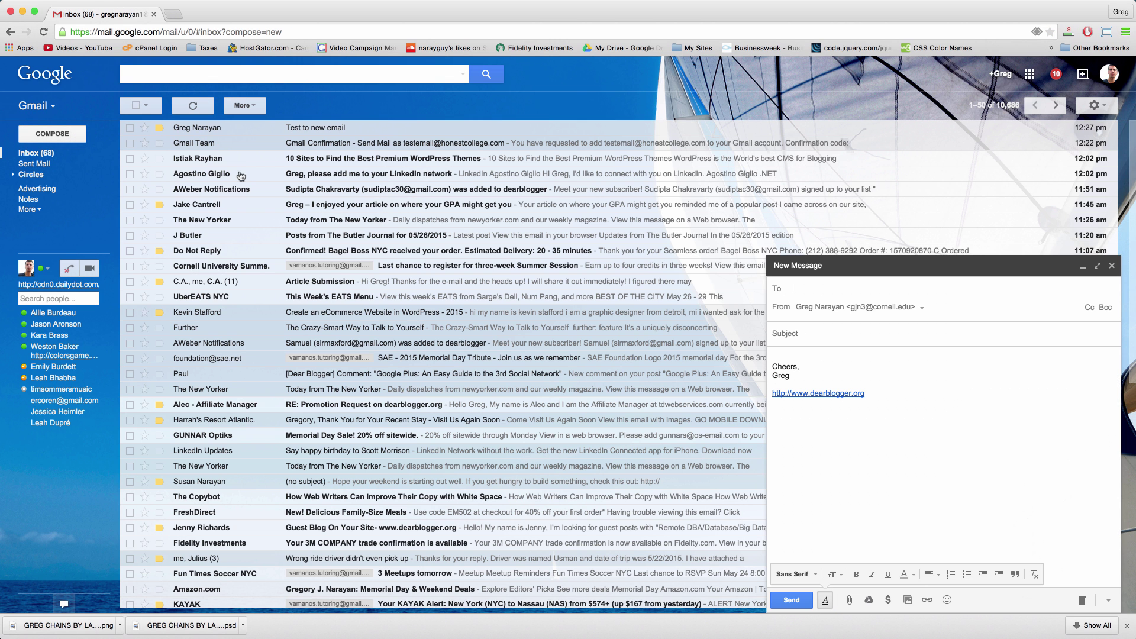
click(918, 309)
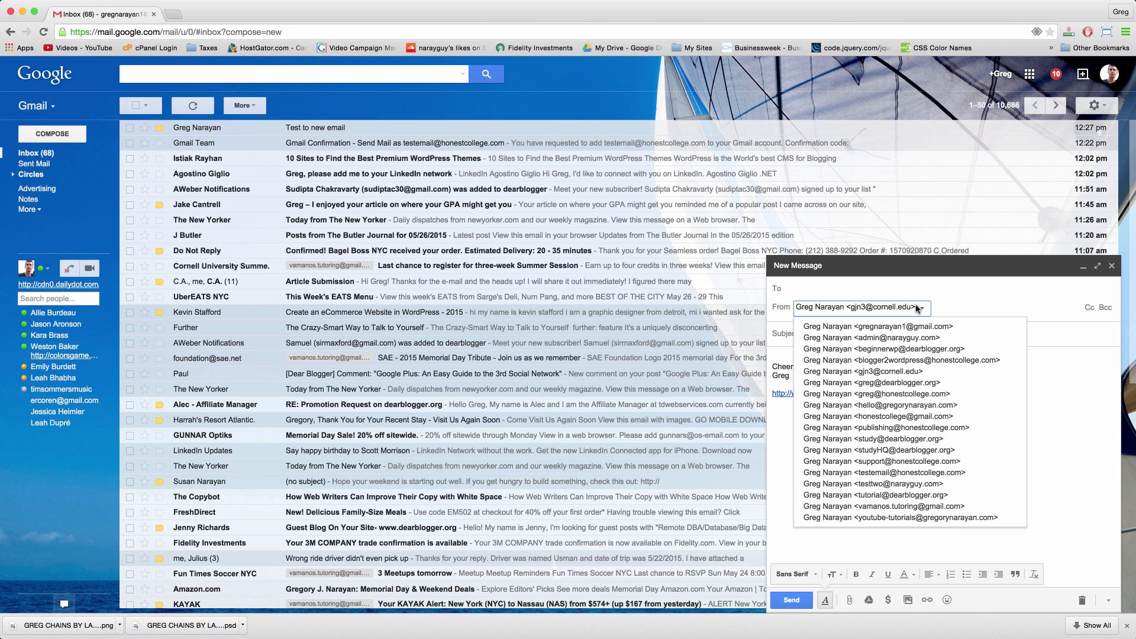
click(895, 473)
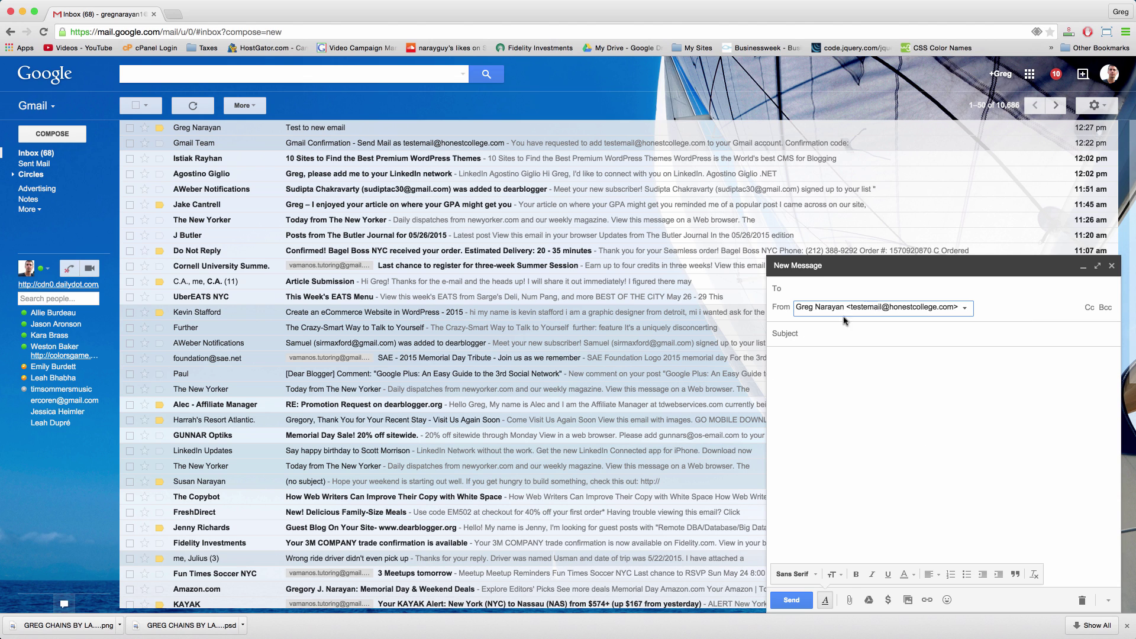
Step: Address it to the main Gmail contact, add subject 'Test from our' and send it
click(816, 288)
text(greg)
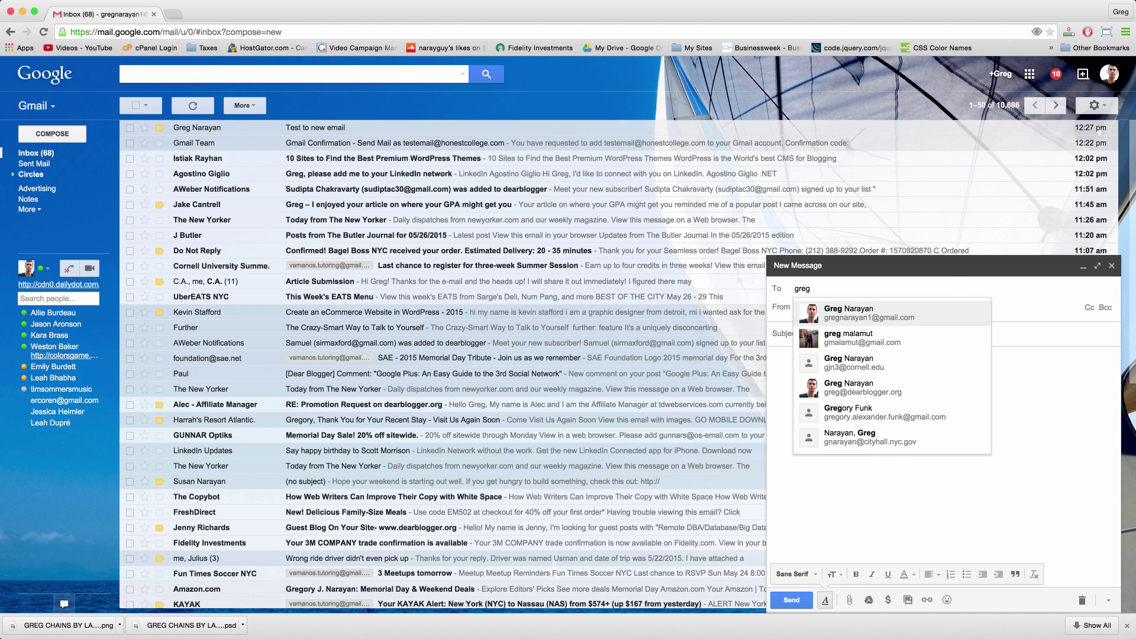
key(Return)
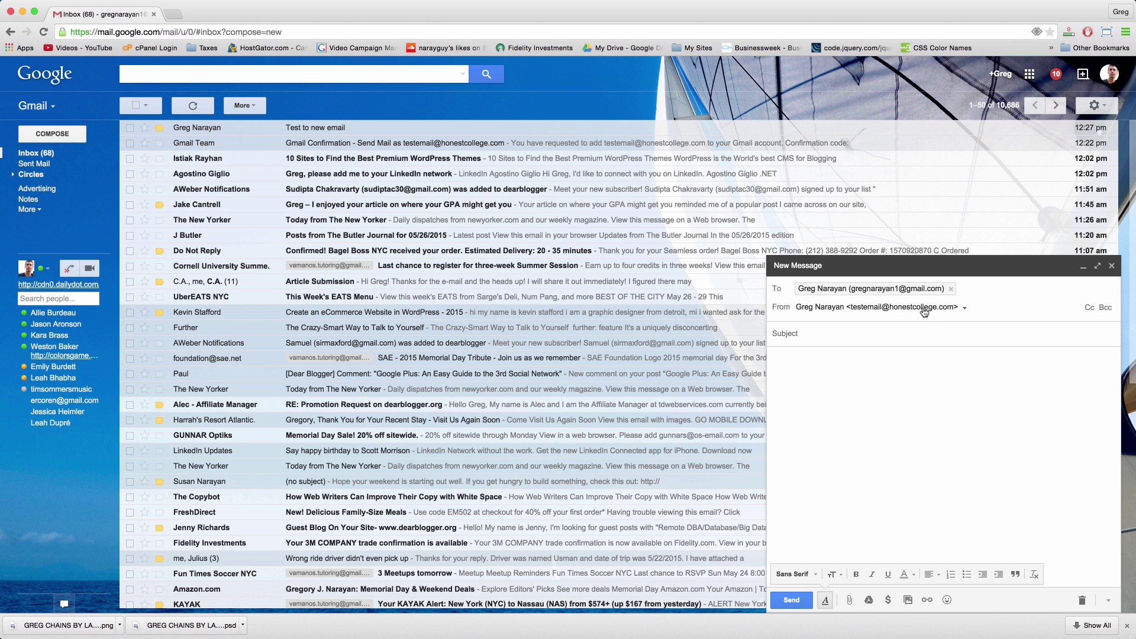
click(891, 333)
text(Test from our new email address)
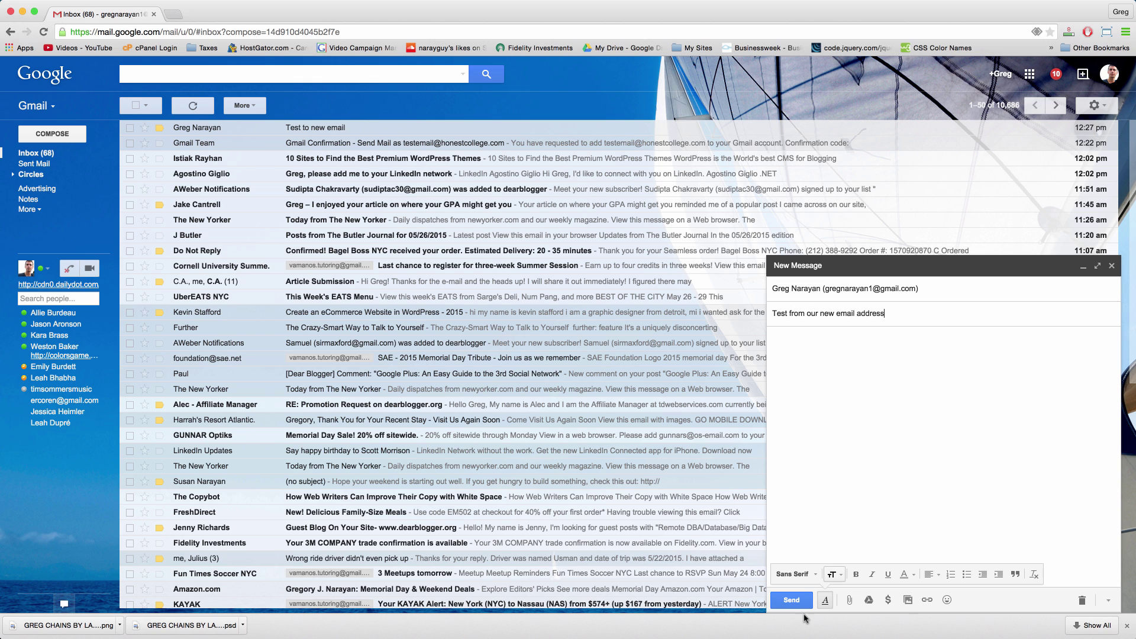
click(792, 600)
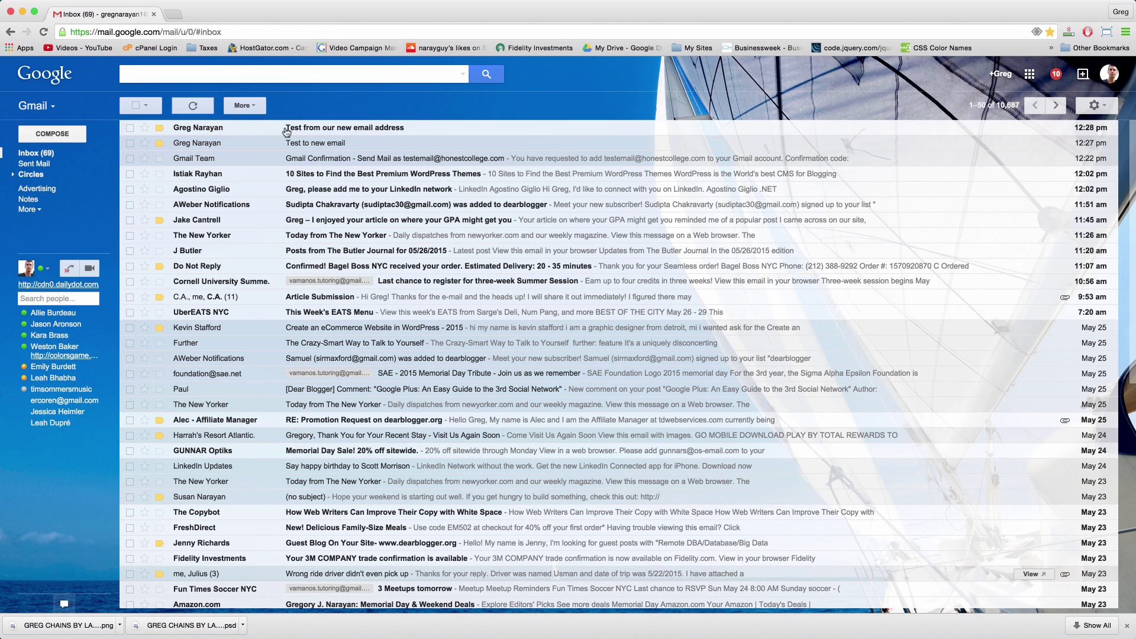
Step: Open the received test message to confirm it came from the new address
click(347, 131)
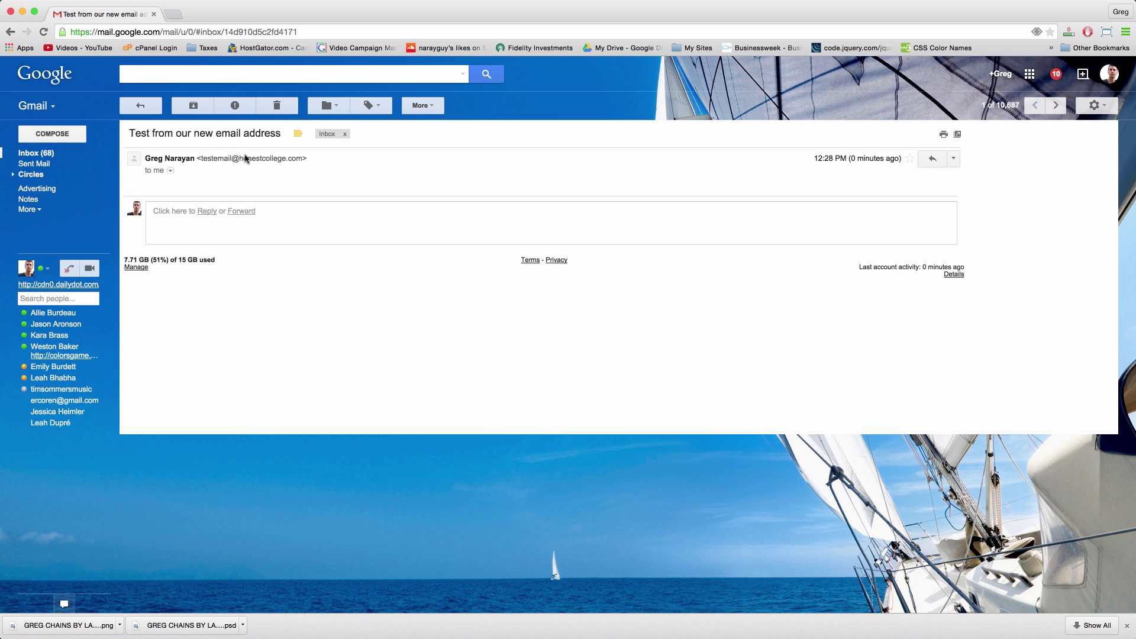
click(56, 155)
click(53, 134)
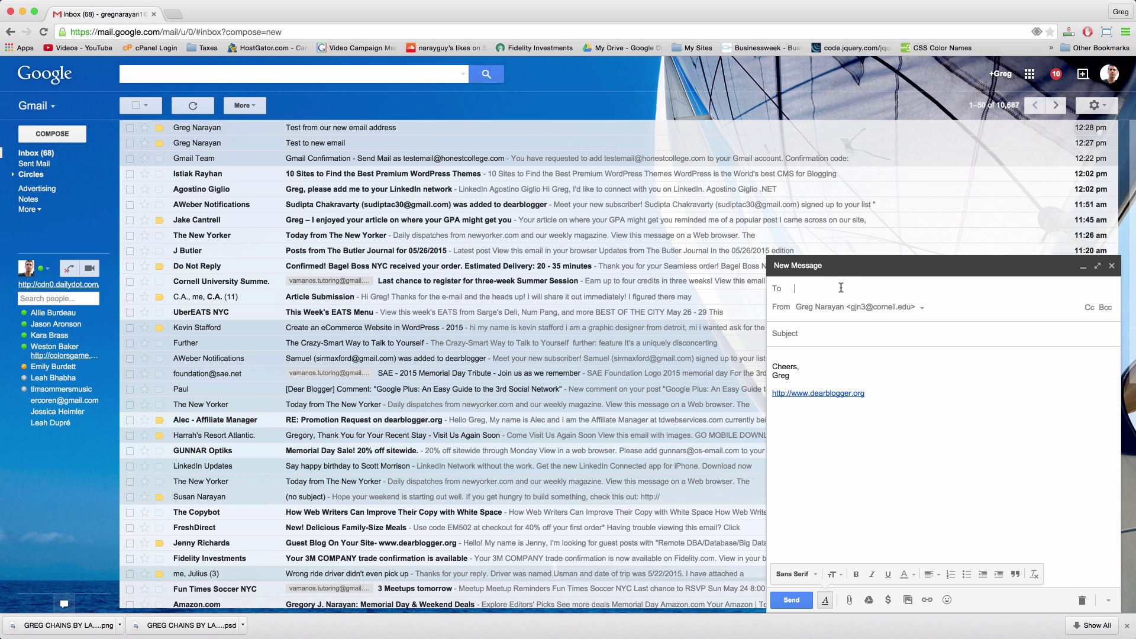
click(809, 333)
click(903, 284)
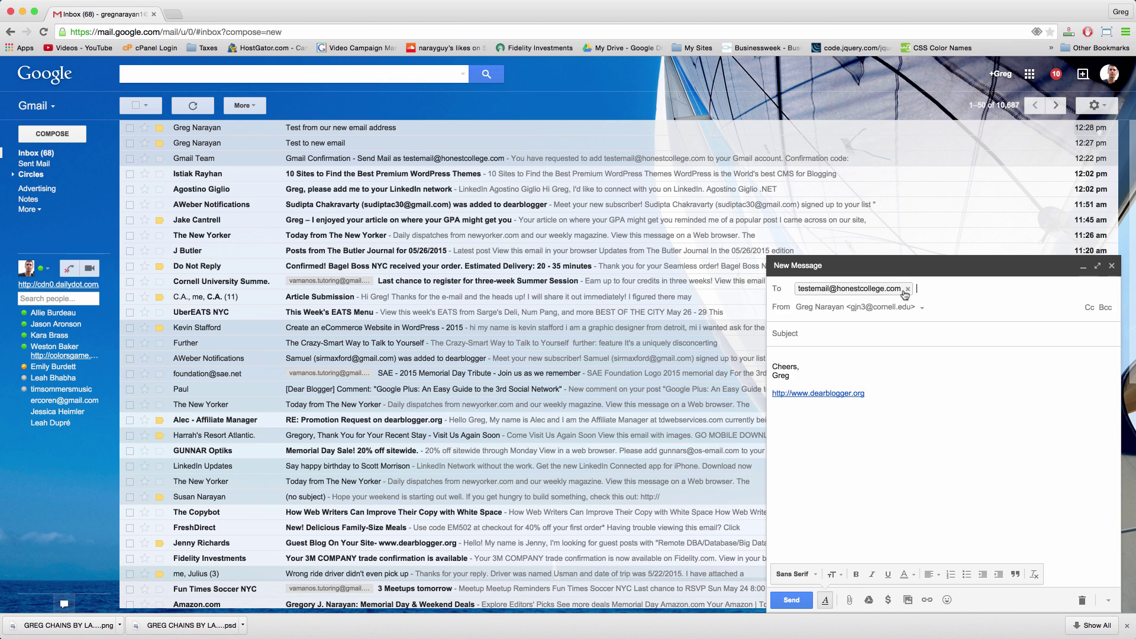
click(850, 330)
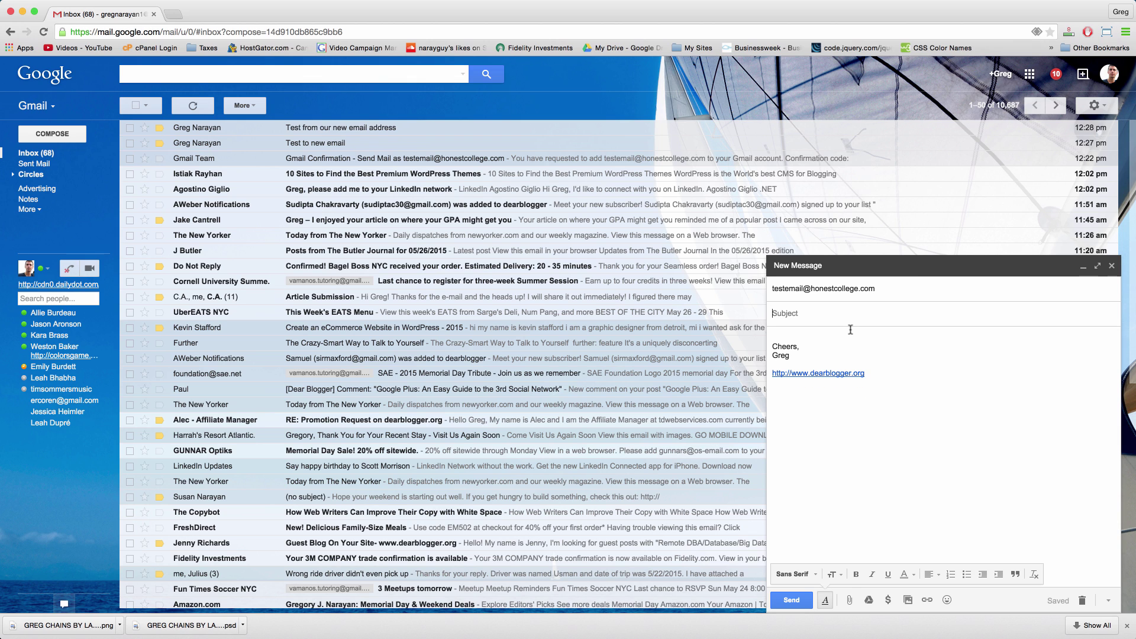
text(Test to new email)
click(792, 601)
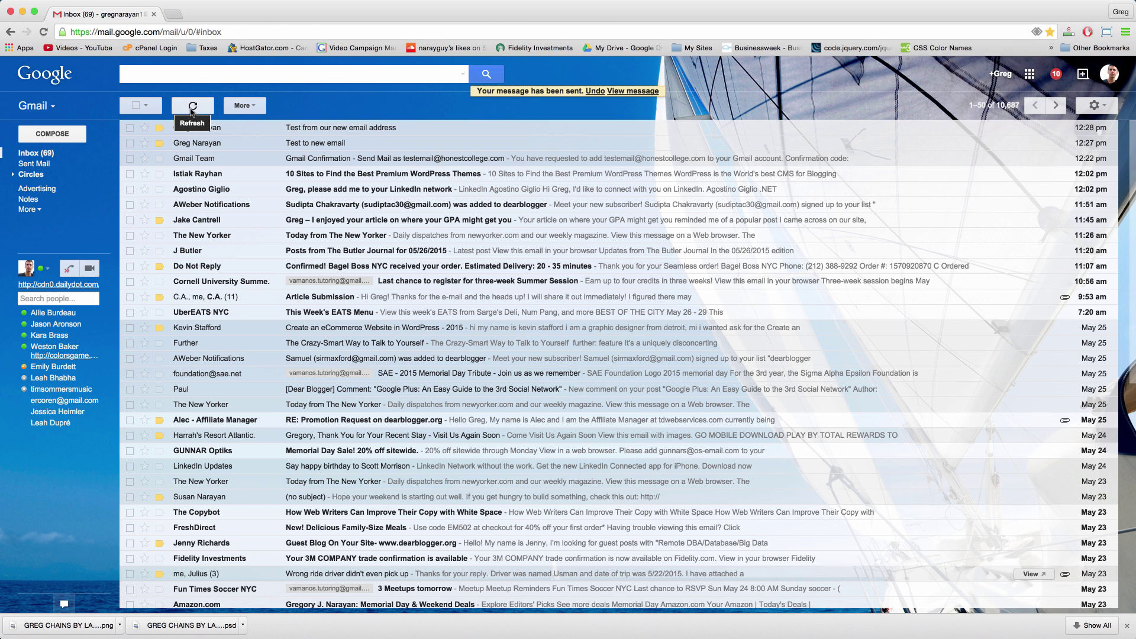
Step: Refresh the inbox and open the fetched 'Test to new email' message
click(191, 113)
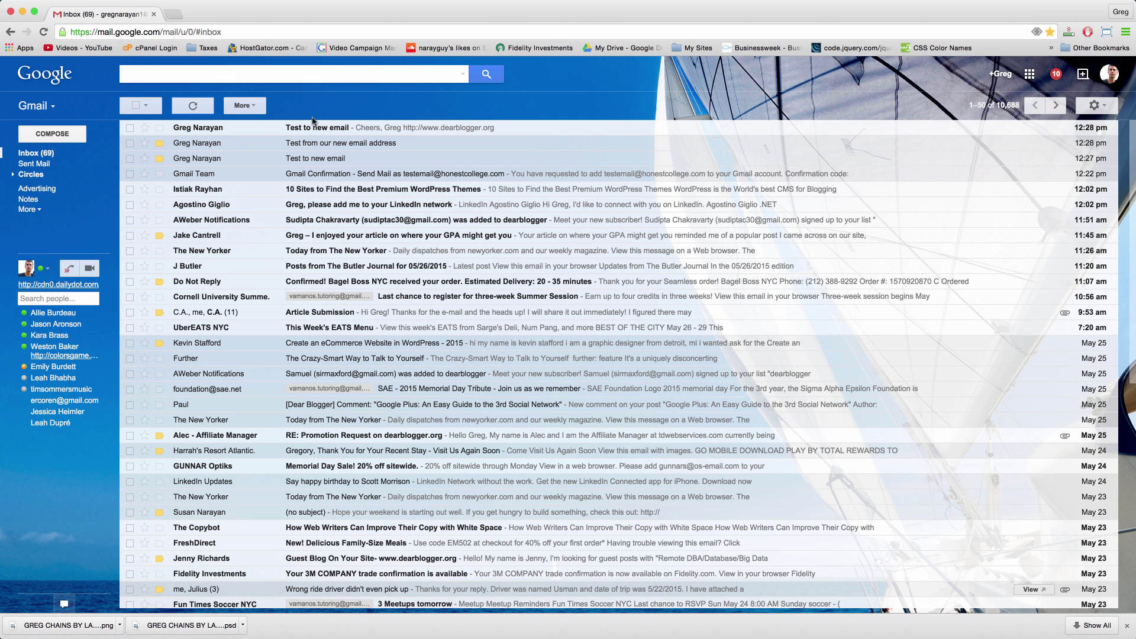
click(315, 125)
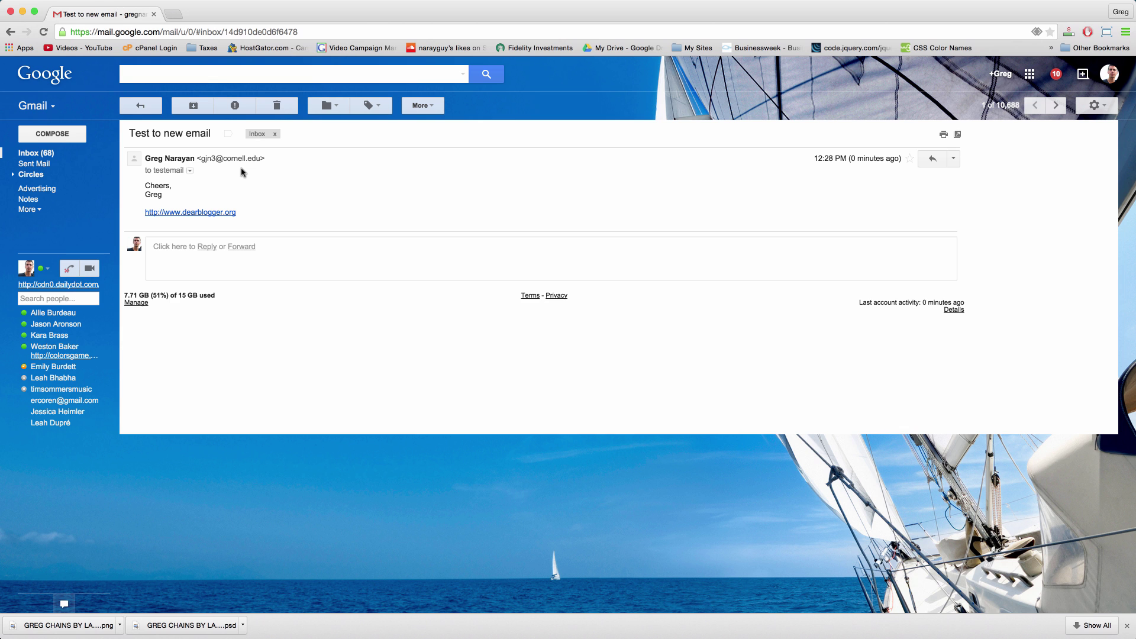
click(32, 155)
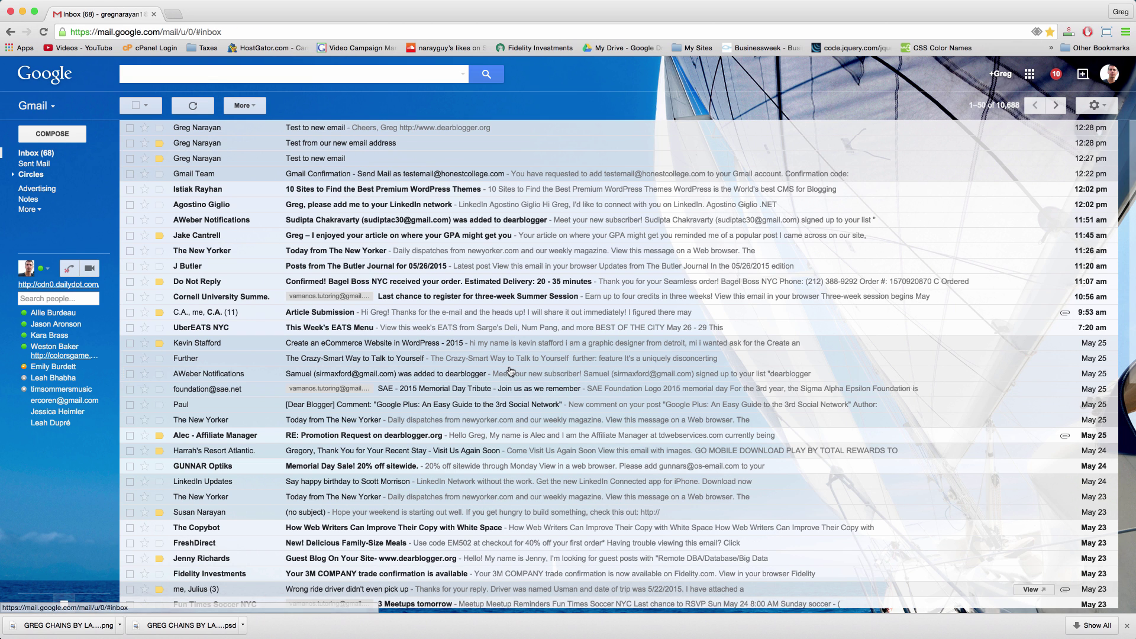